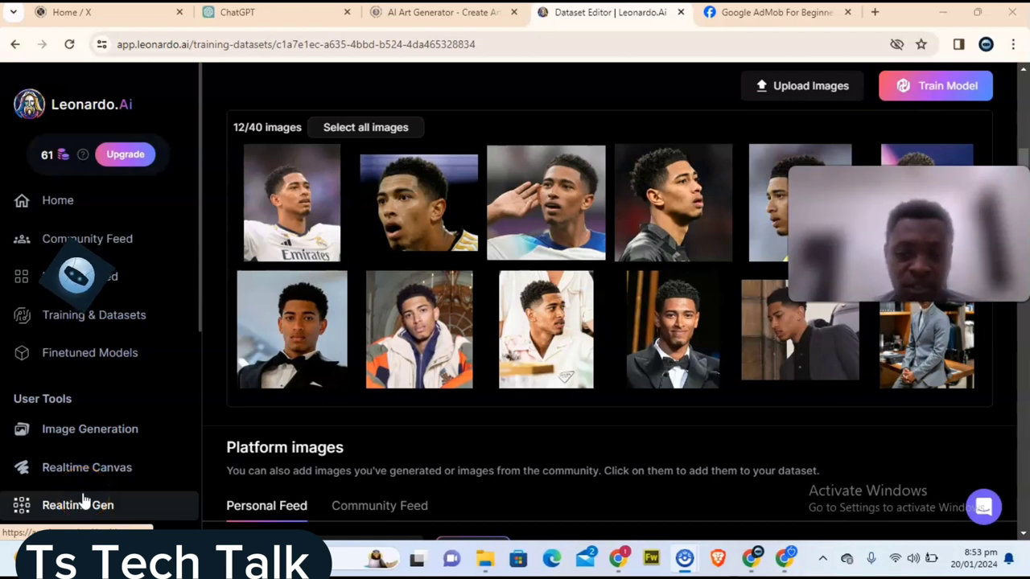
Bring the other Chrome window, showing the Leonardo.Ai Home page, to the front
{"action": "left_click", "coordinate": [385, 189]}
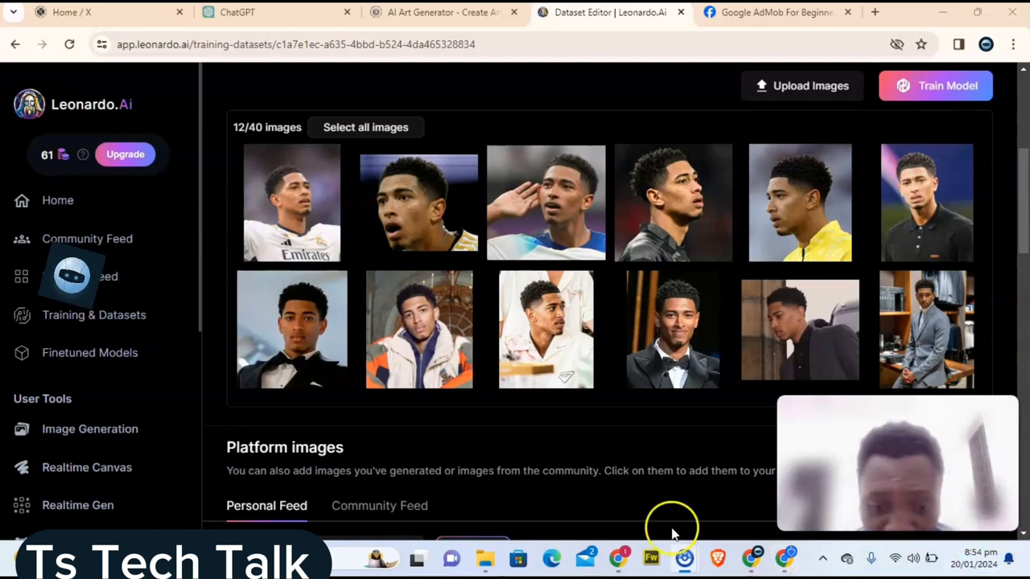
{"action": "left_click", "coordinate": [617, 562]}
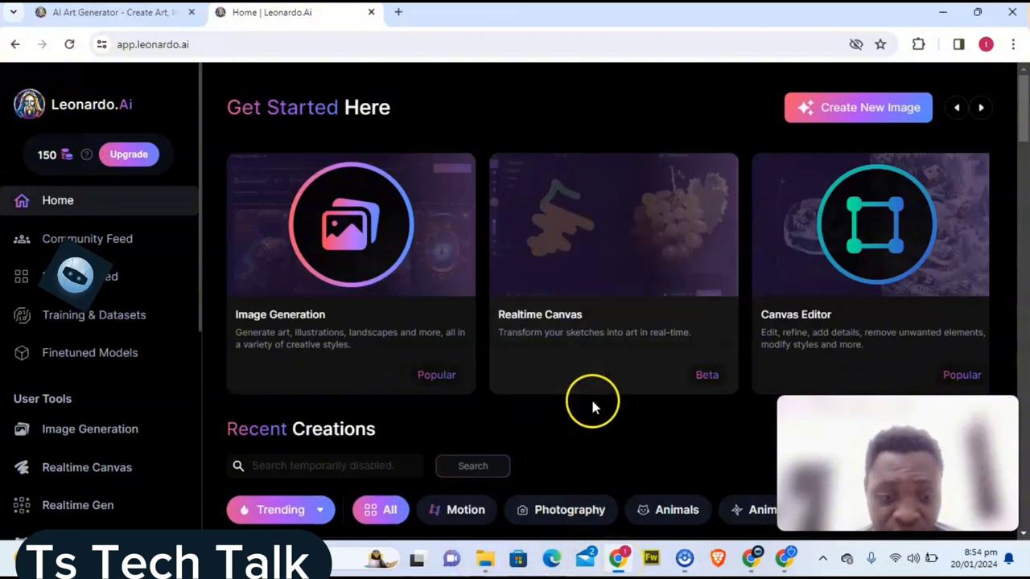
Open Downloads › jude in File Explorer and select the GOAL_-_Blank_WEB_-_Facebook_(1) photo
{"action": "left_click", "coordinate": [486, 563]}
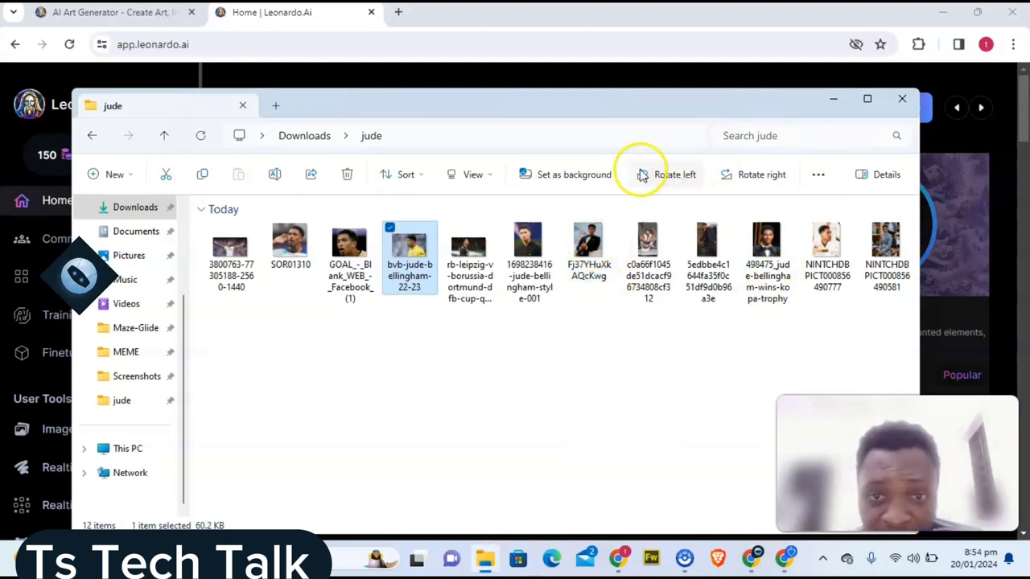
{"action": "left_click", "coordinate": [351, 246]}
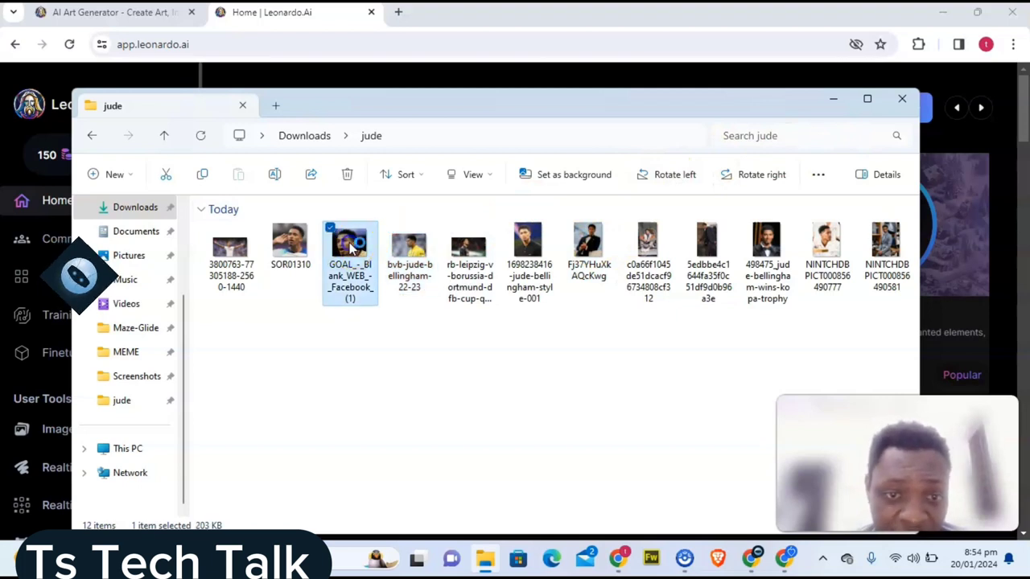
{"action": "double_click", "coordinate": [351, 248]}
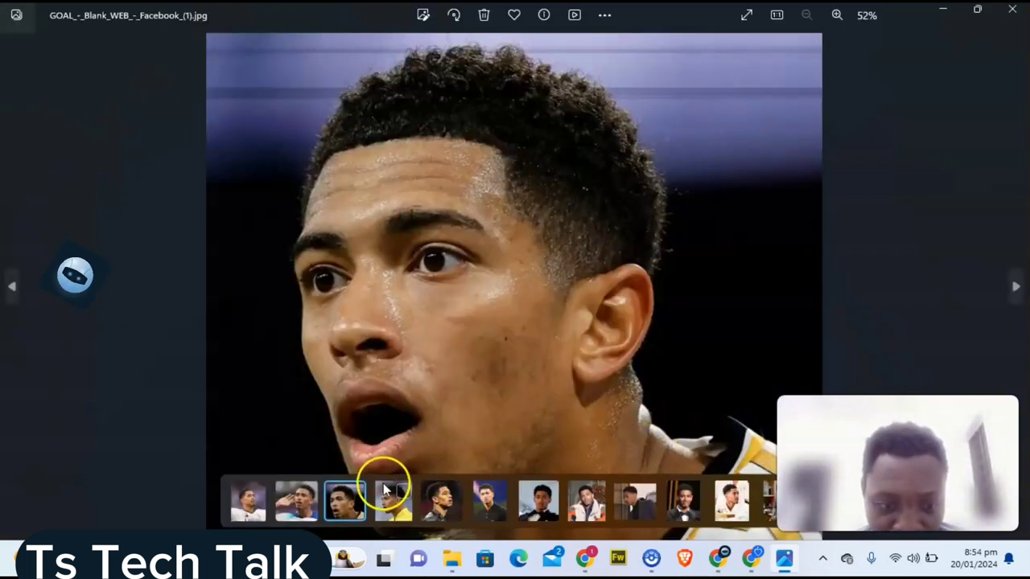
{"action": "left_click", "coordinate": [390, 499]}
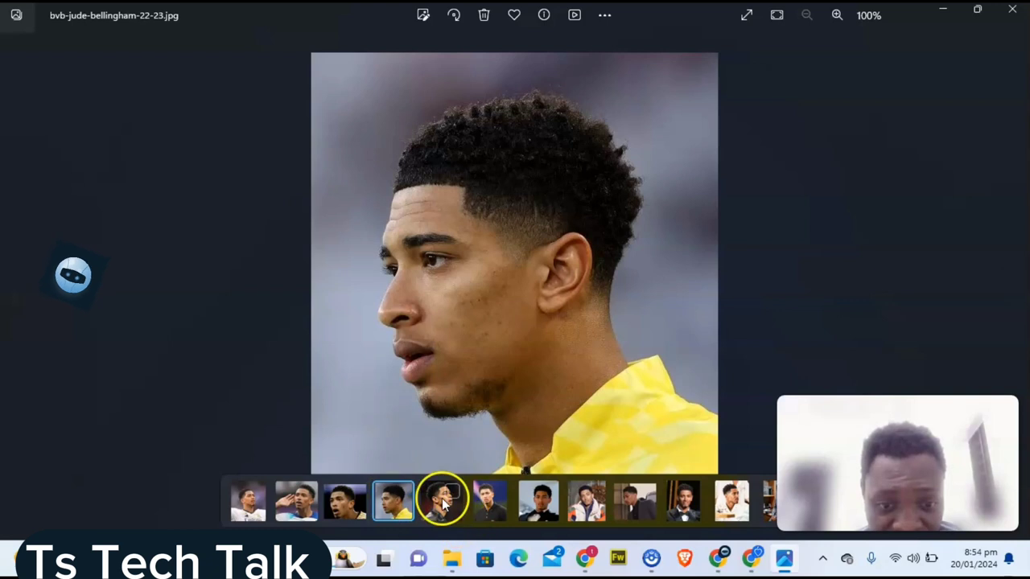
{"action": "left_click", "coordinate": [425, 511]}
{"action": "left_click", "coordinate": [481, 502]}
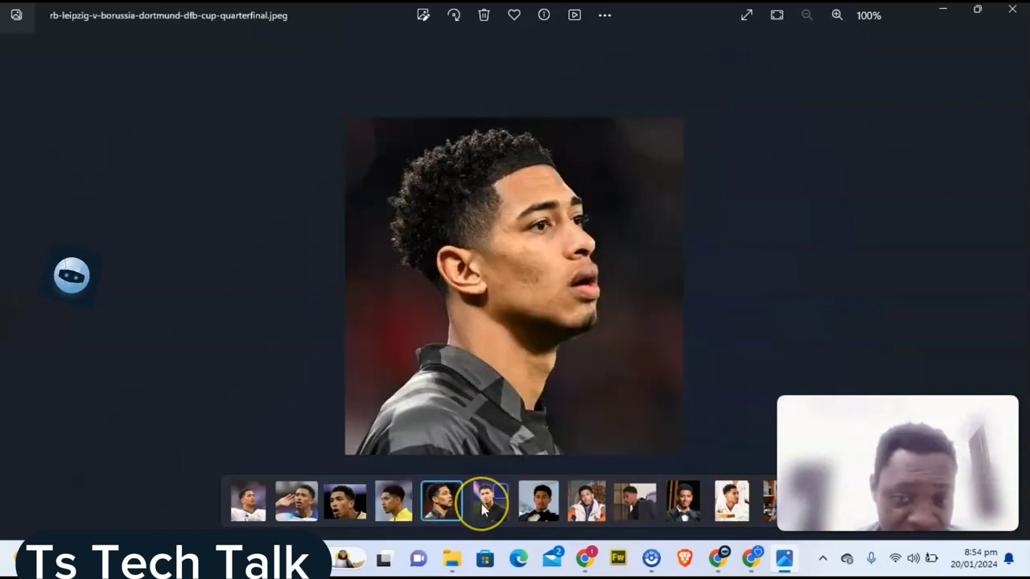
{"action": "left_click", "coordinate": [548, 505]}
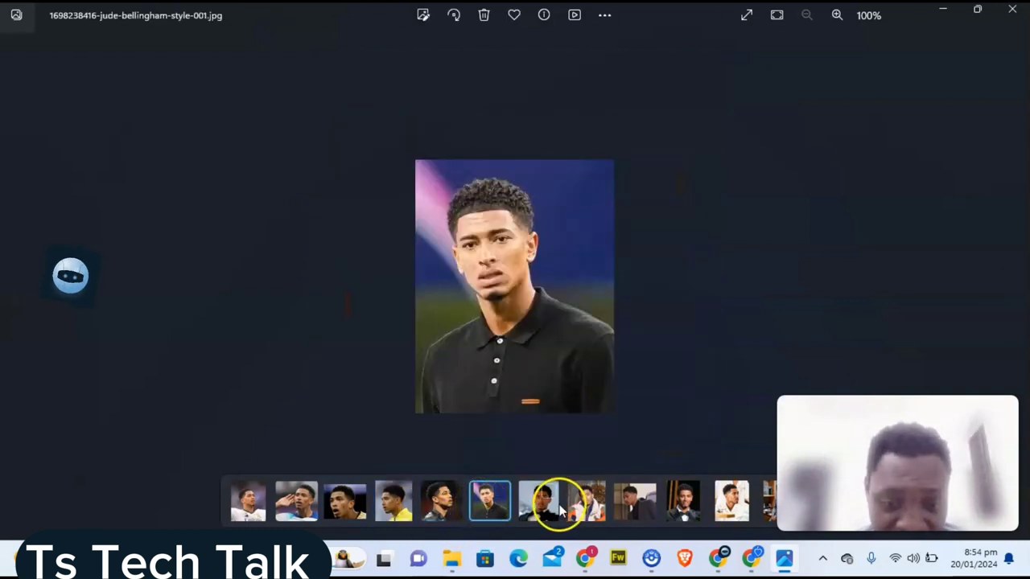
{"action": "left_click", "coordinate": [587, 505]}
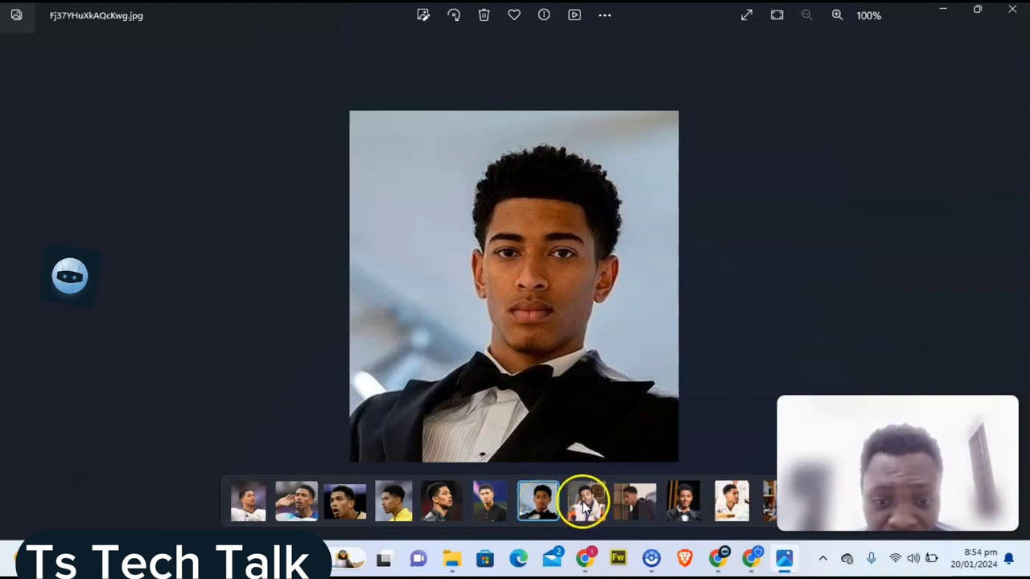
{"action": "left_click", "coordinate": [681, 509]}
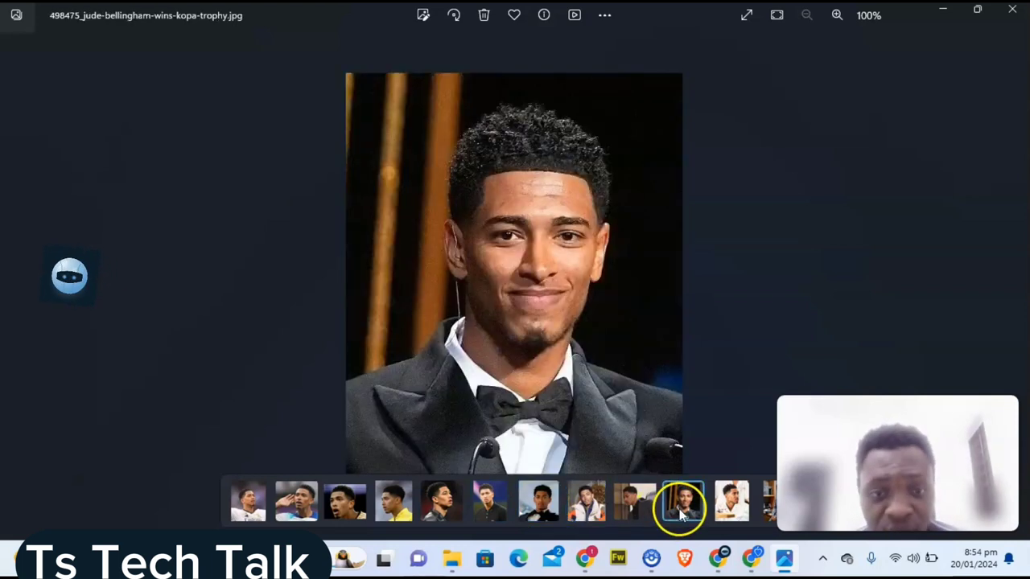
{"action": "left_click", "coordinate": [1012, 8]}
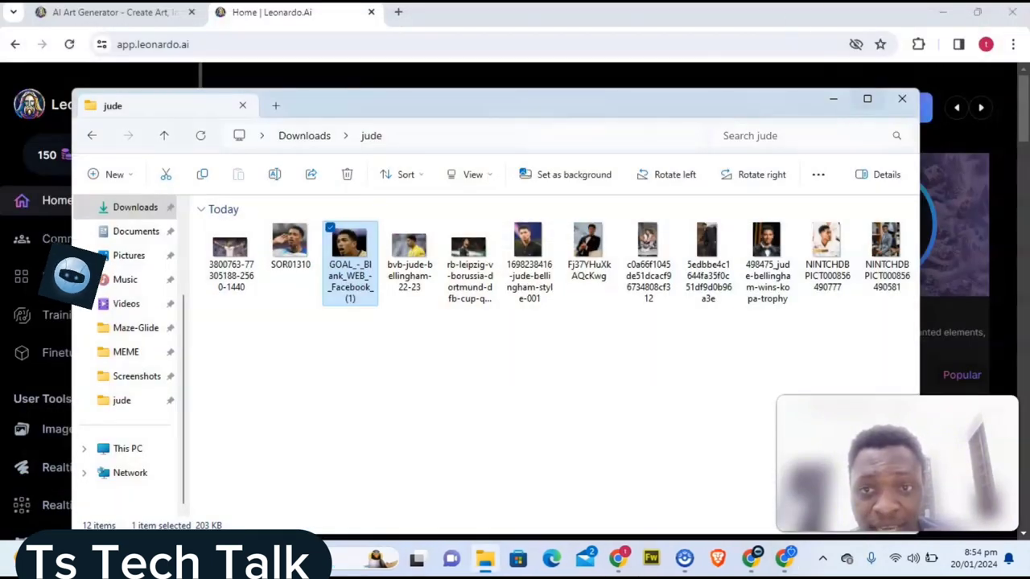
Return to the Leonardo.Ai browser and go to the empty Training & Datasets page
{"action": "left_click", "coordinate": [793, 19]}
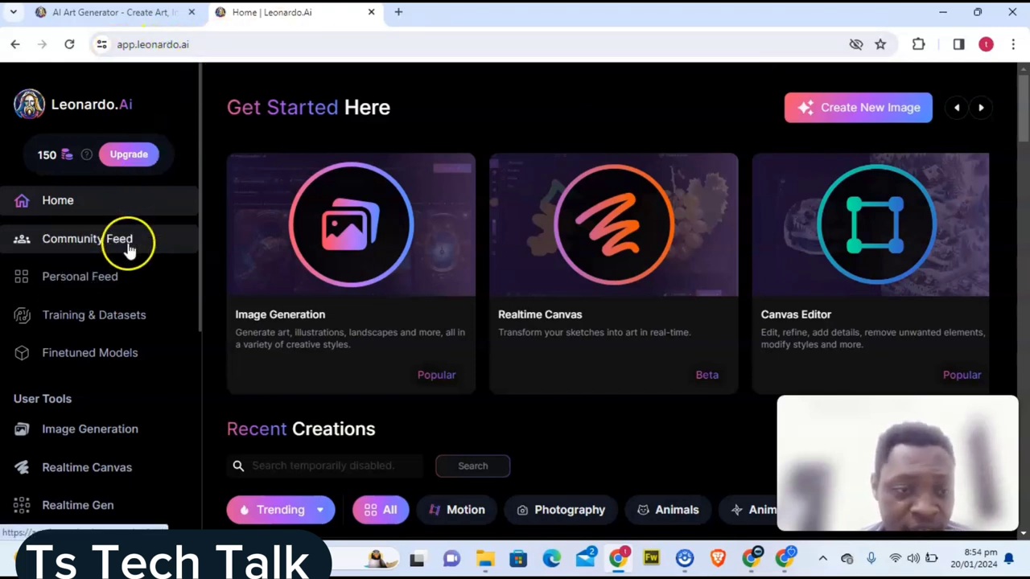
{"action": "left_click", "coordinate": [96, 316]}
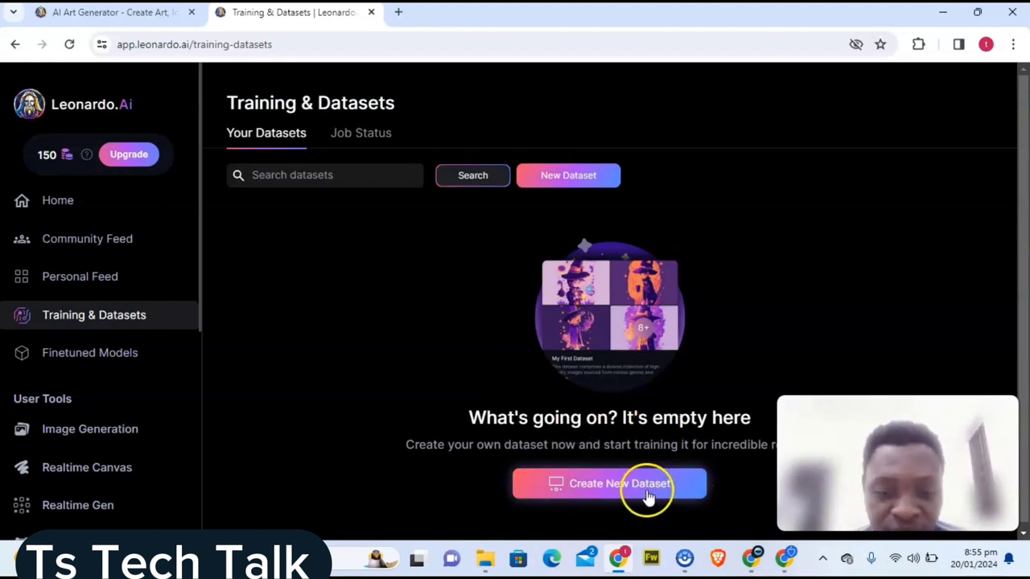
Create a new dataset named 'my Jude b' and open its Dataset Editor
{"action": "left_click", "coordinate": [585, 486]}
{"action": "left_click", "coordinate": [527, 204]}
{"action": "left_click", "coordinate": [527, 204]}
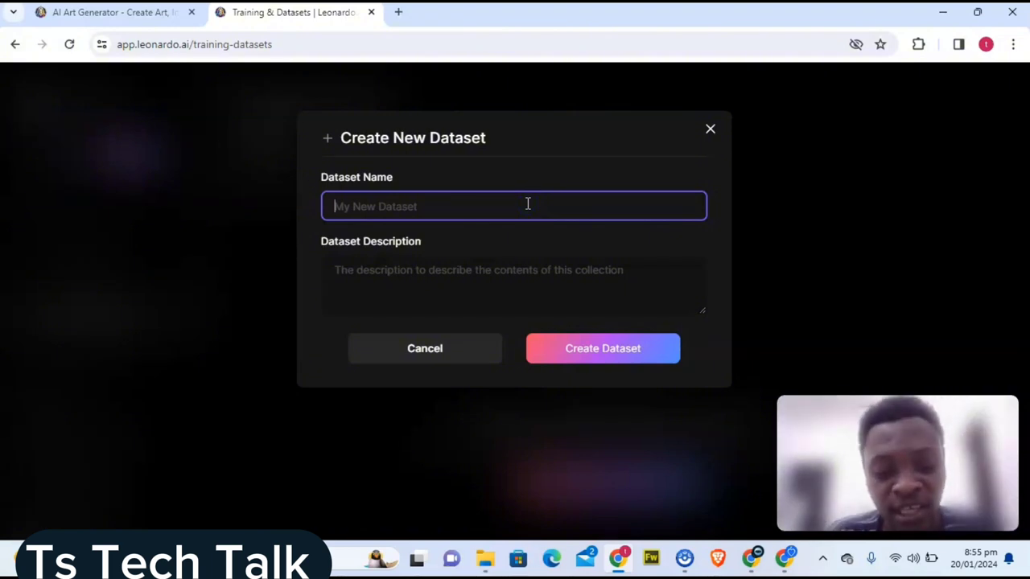
{"action": "type", "text": "my"}
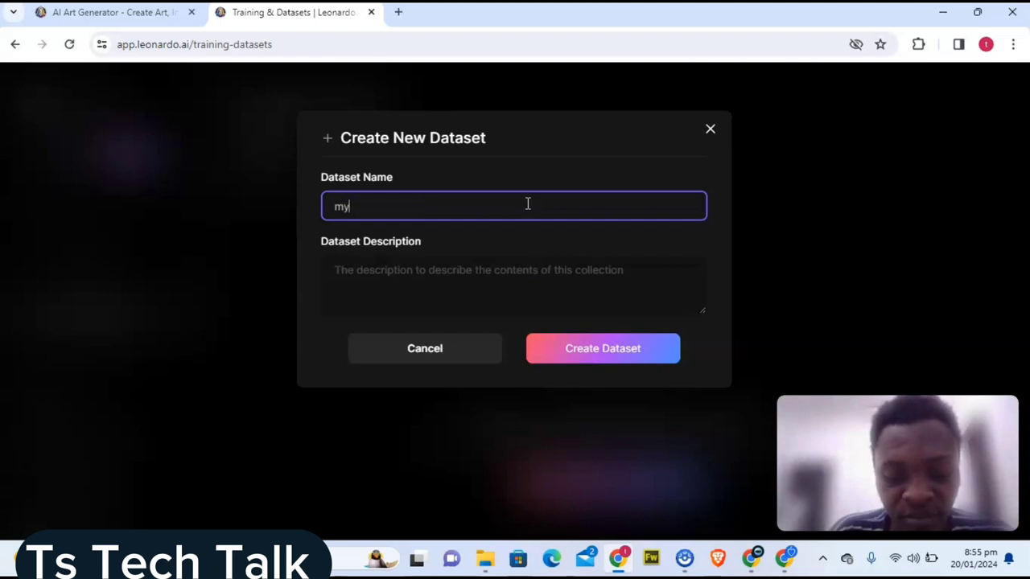
{"action": "type", "text": " Ju"}
{"action": "key", "text": "BackSpace"}
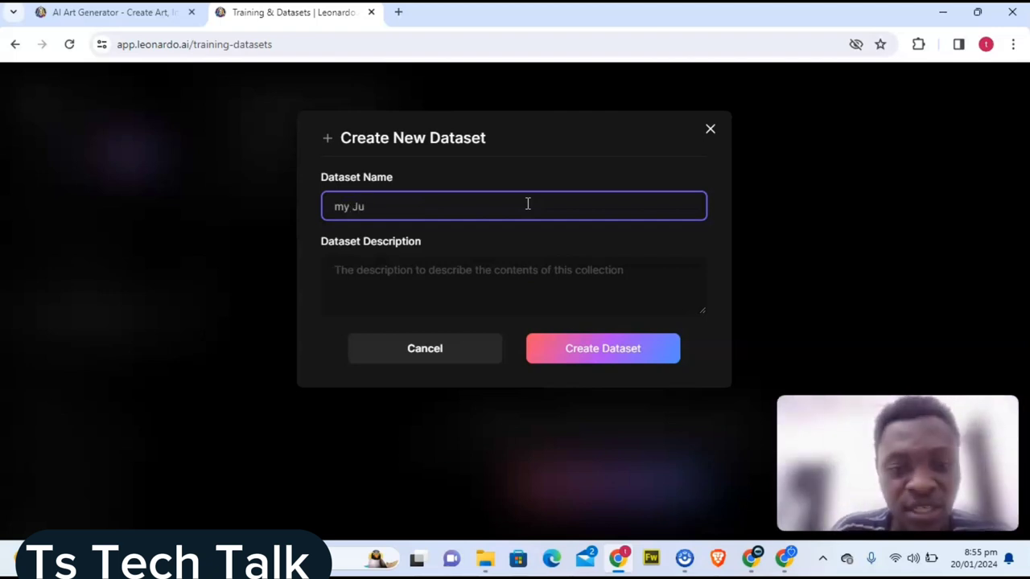
{"action": "type", "text": "de b"}
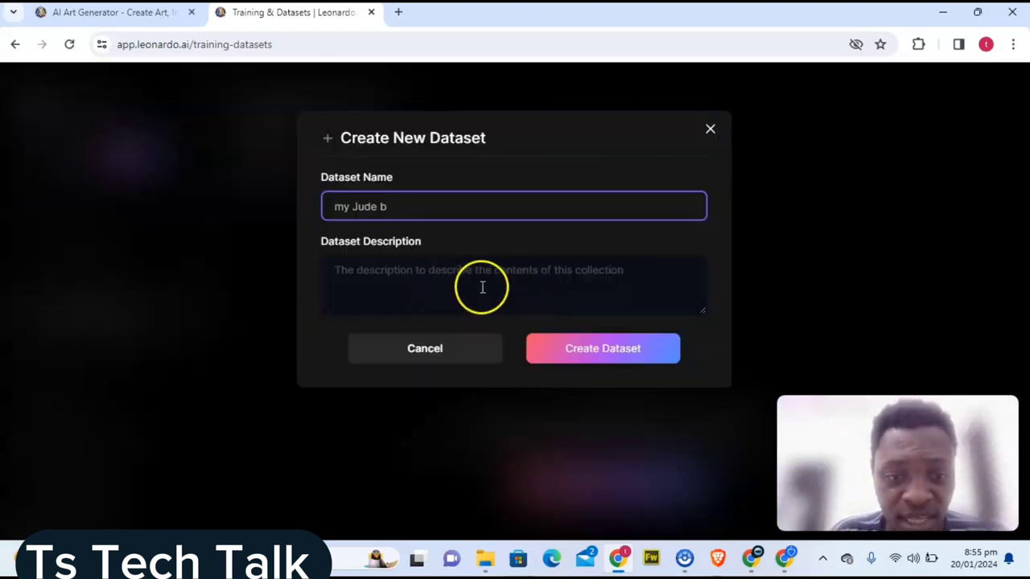
{"action": "left_click", "coordinate": [574, 346]}
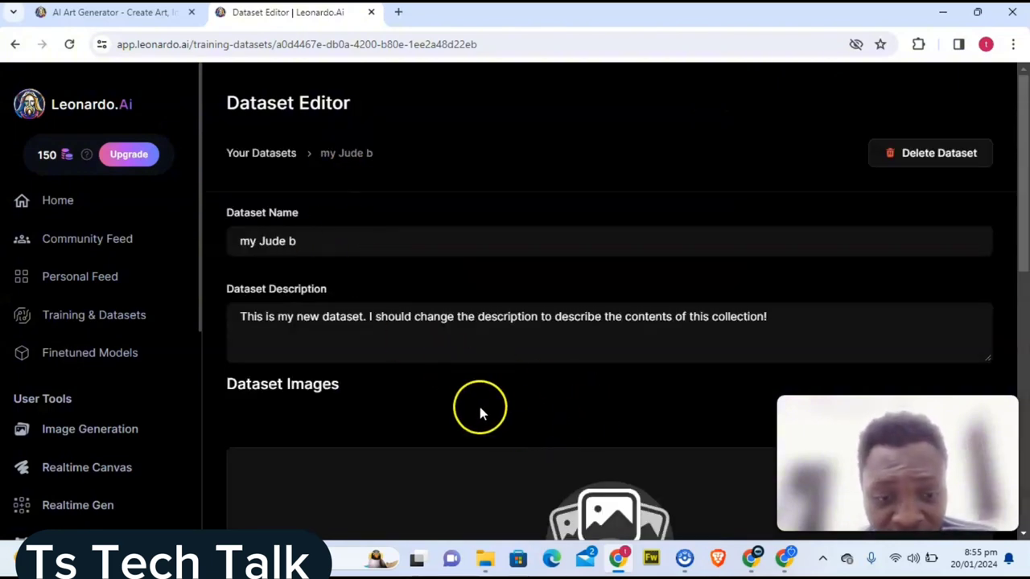
Upload all twelve photos from Downloads › jude into the dataset, reaching 12/40 images
{"action": "scroll", "coordinate": [480, 413], "scroll_direction": "down", "scroll_amount": 1}
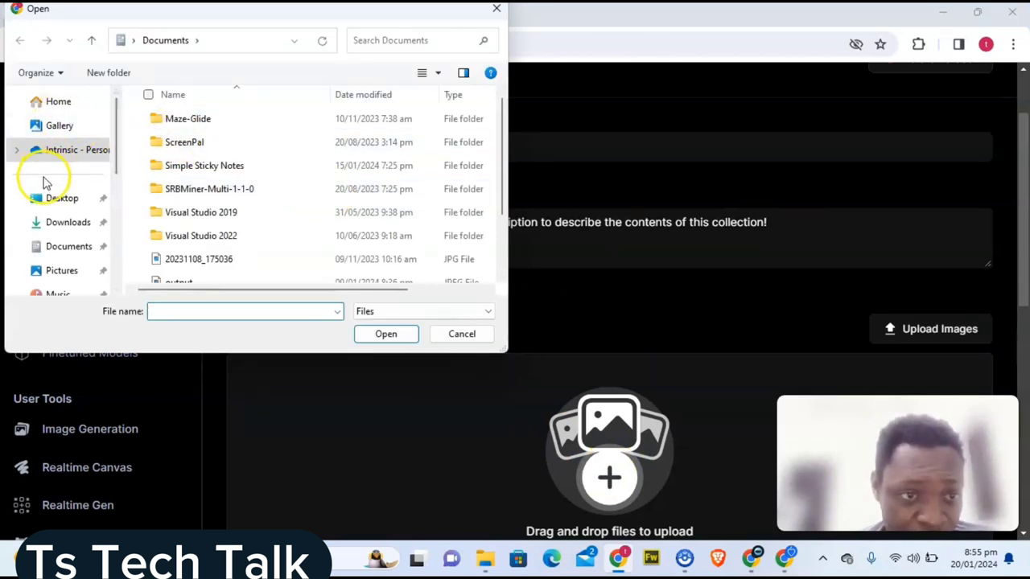
{"action": "left_click", "coordinate": [67, 222]}
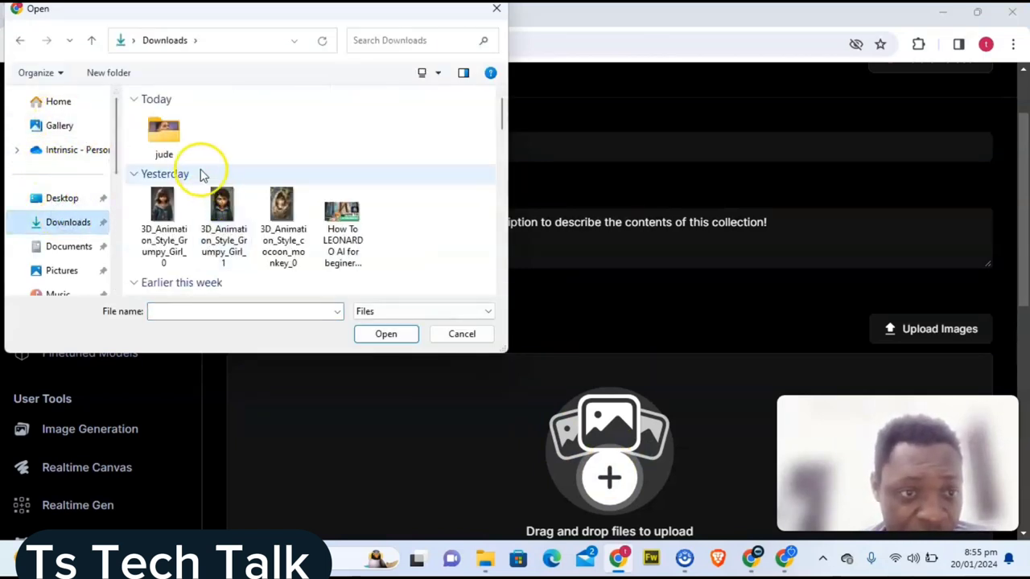
{"action": "double_click", "coordinate": [164, 131]}
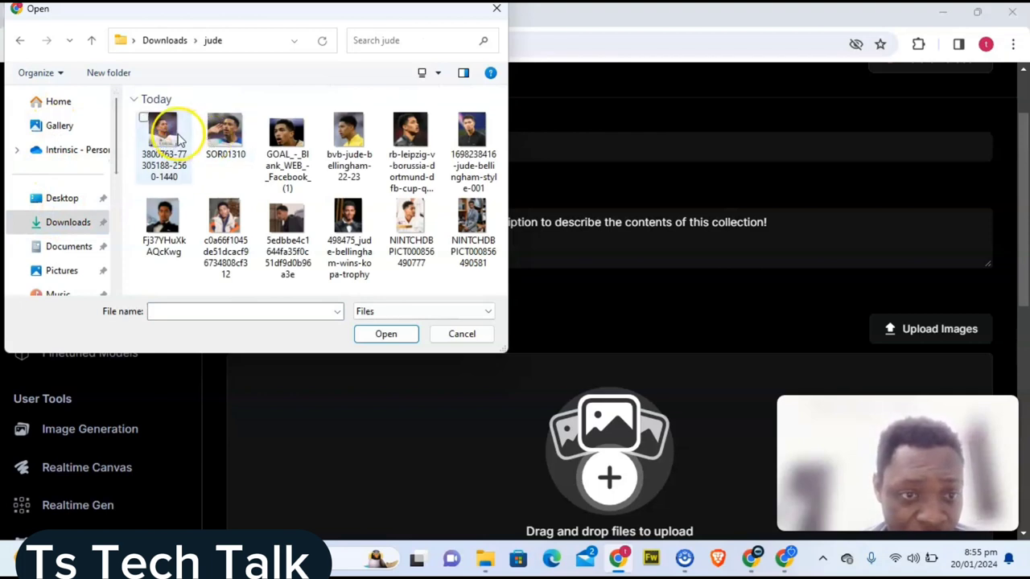
{"action": "left_click", "coordinate": [178, 136]}
{"action": "key", "text": "ctrl+a"}
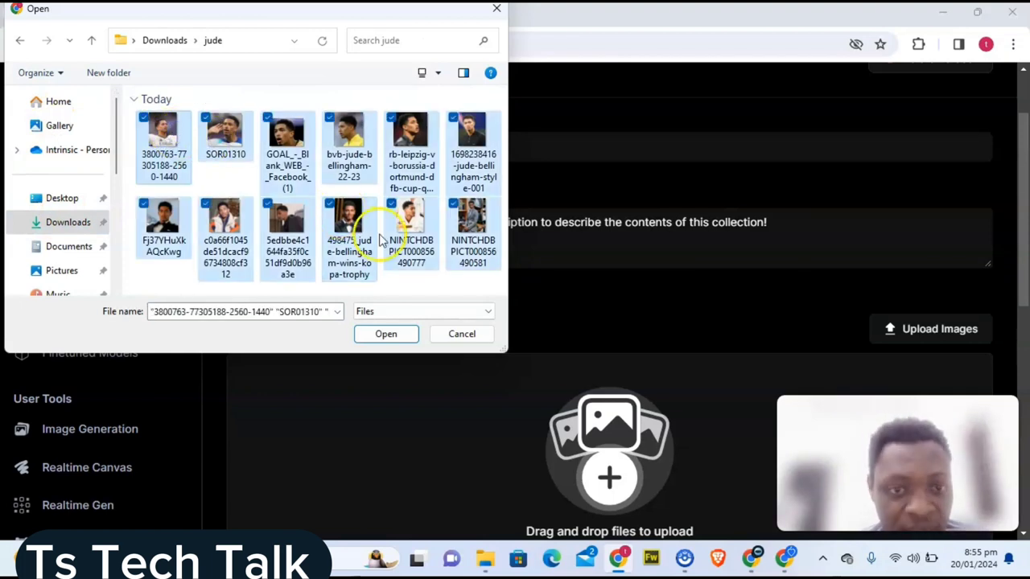
{"action": "left_click", "coordinate": [386, 335]}
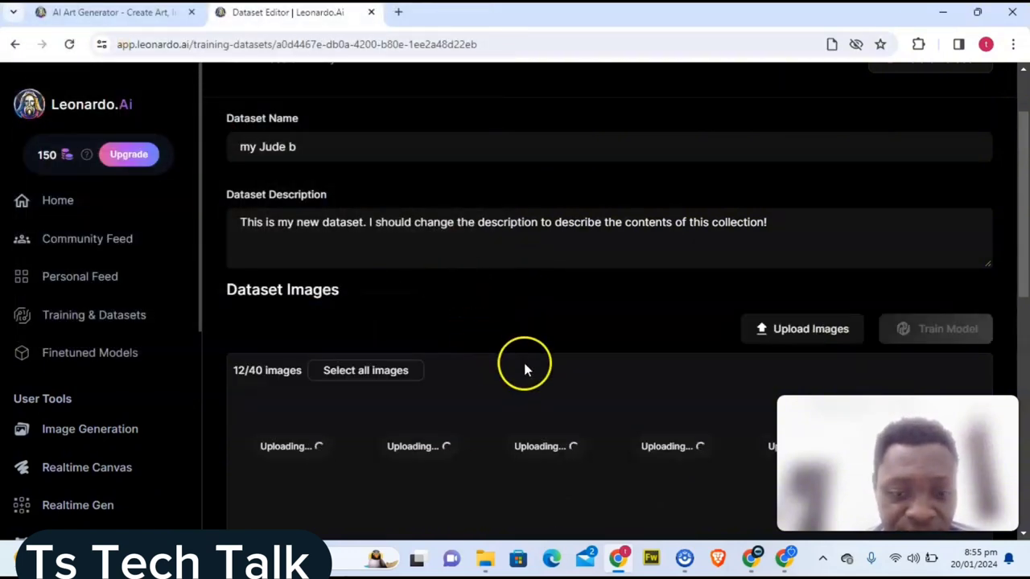
{"action": "scroll", "coordinate": [524, 363], "scroll_direction": "down", "scroll_amount": 2}
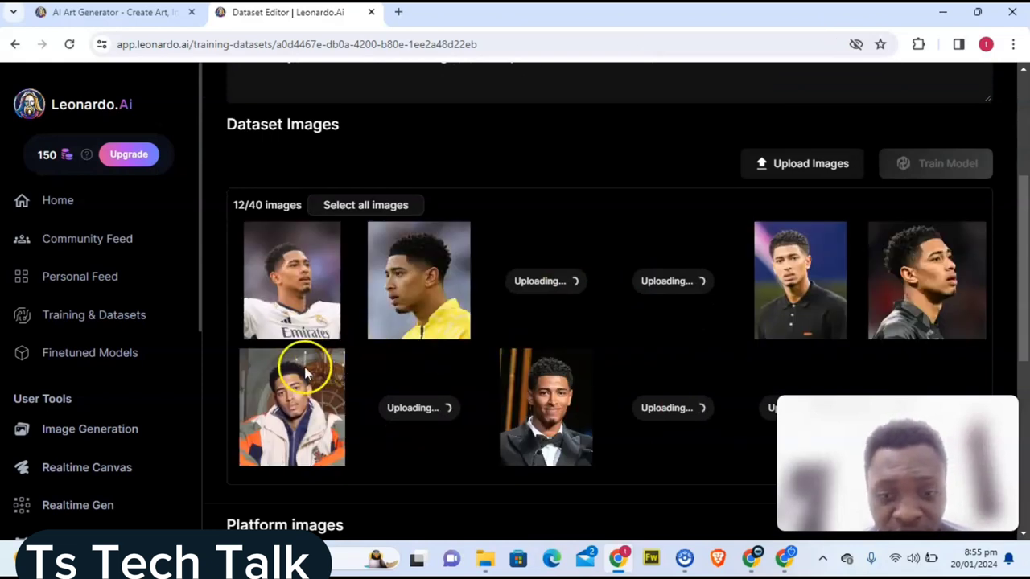
{"action": "scroll", "coordinate": [658, 380], "scroll_direction": "down", "scroll_amount": 1}
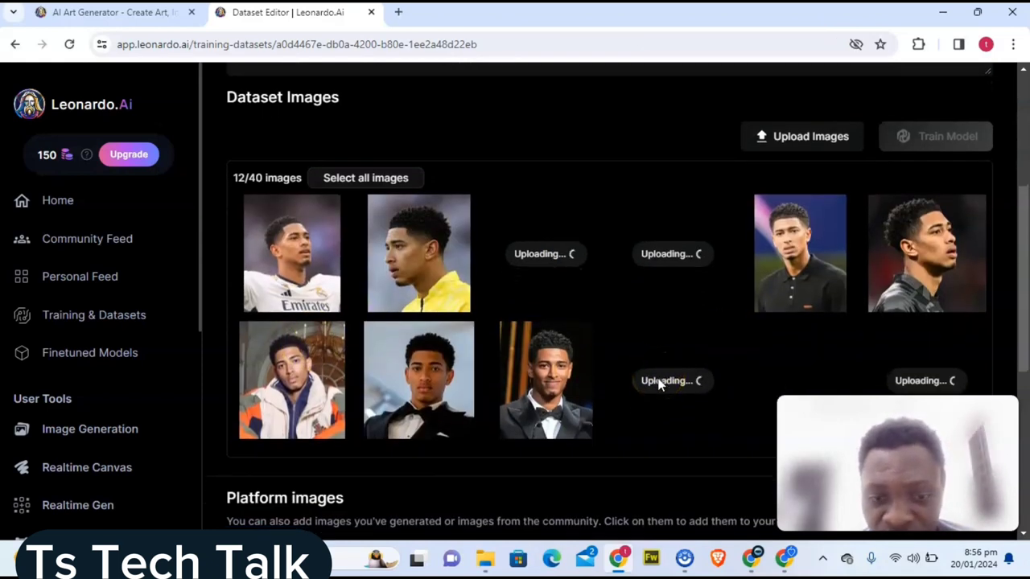
{"action": "scroll", "coordinate": [658, 386], "scroll_direction": "down", "scroll_amount": 1}
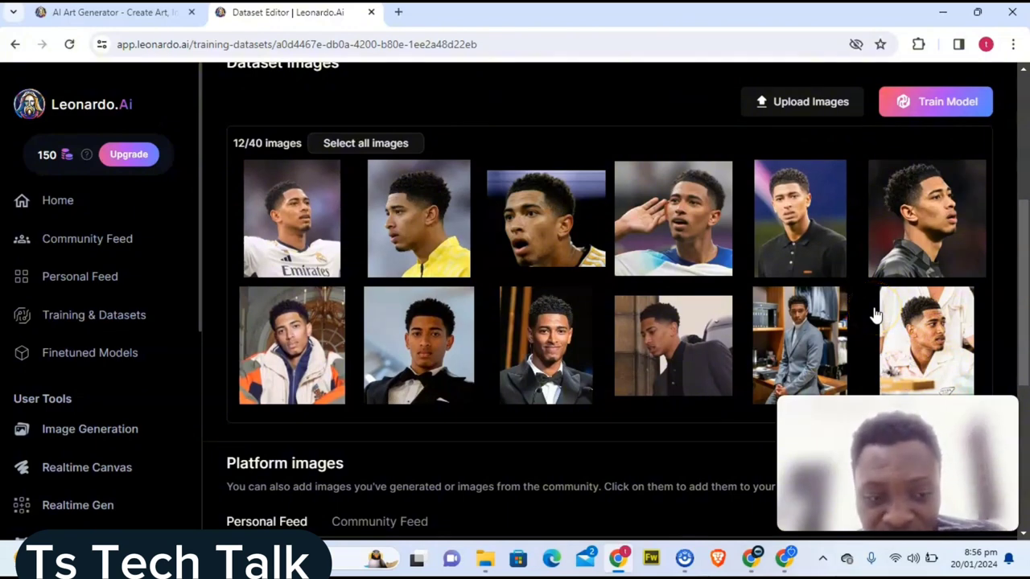
In the Train Model form, choose Stable Diffusion v2.1 base and 768×768 training resolution
{"action": "left_click", "coordinate": [945, 106]}
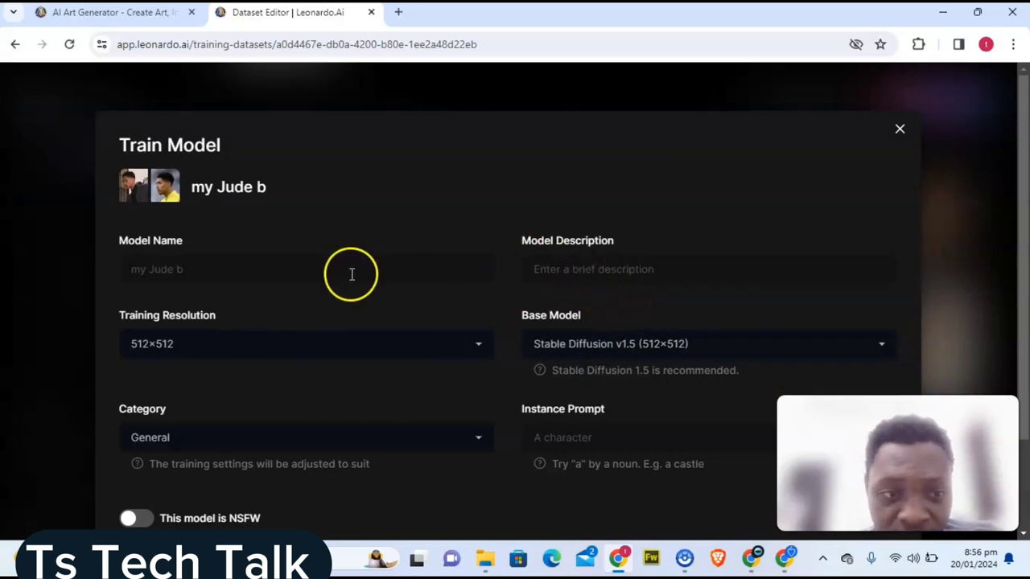
{"action": "left_click", "coordinate": [250, 278]}
{"action": "scroll", "coordinate": [624, 315], "scroll_direction": "down", "scroll_amount": 1}
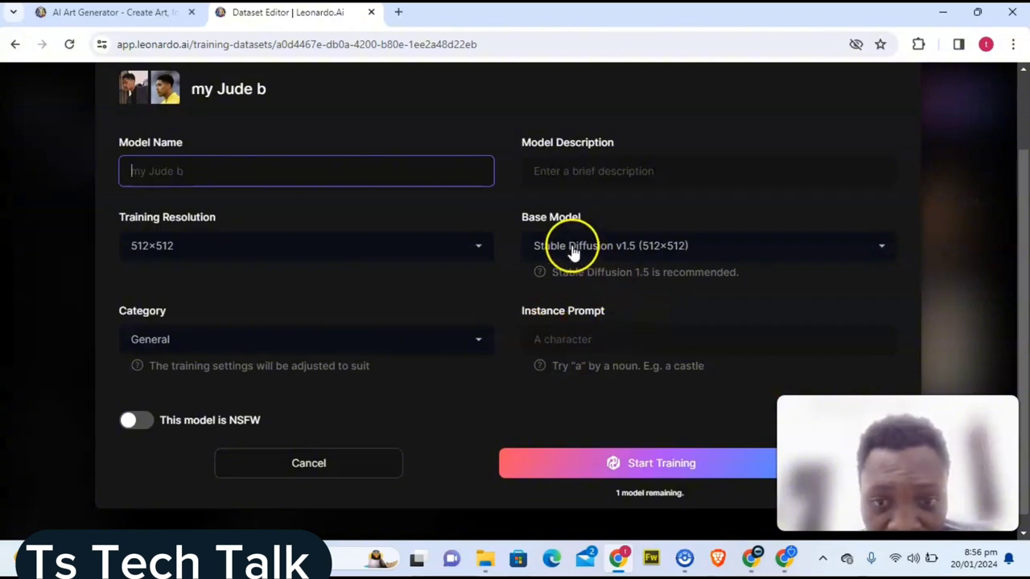
{"action": "left_click", "coordinate": [574, 253]}
{"action": "left_click", "coordinate": [577, 281]}
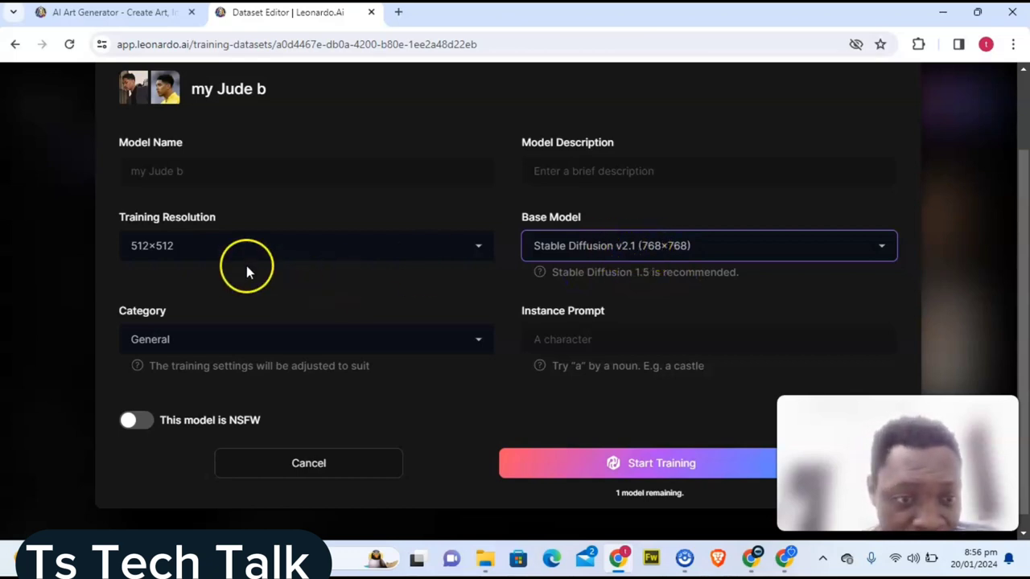
{"action": "left_click", "coordinate": [212, 252]}
{"action": "left_click", "coordinate": [165, 280]}
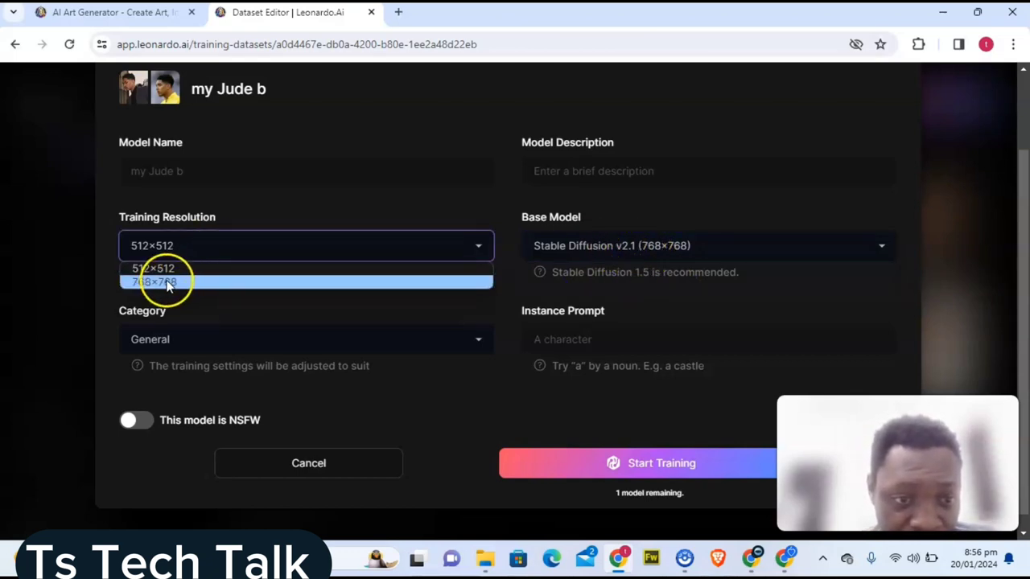
{"action": "left_click", "coordinate": [160, 319]}
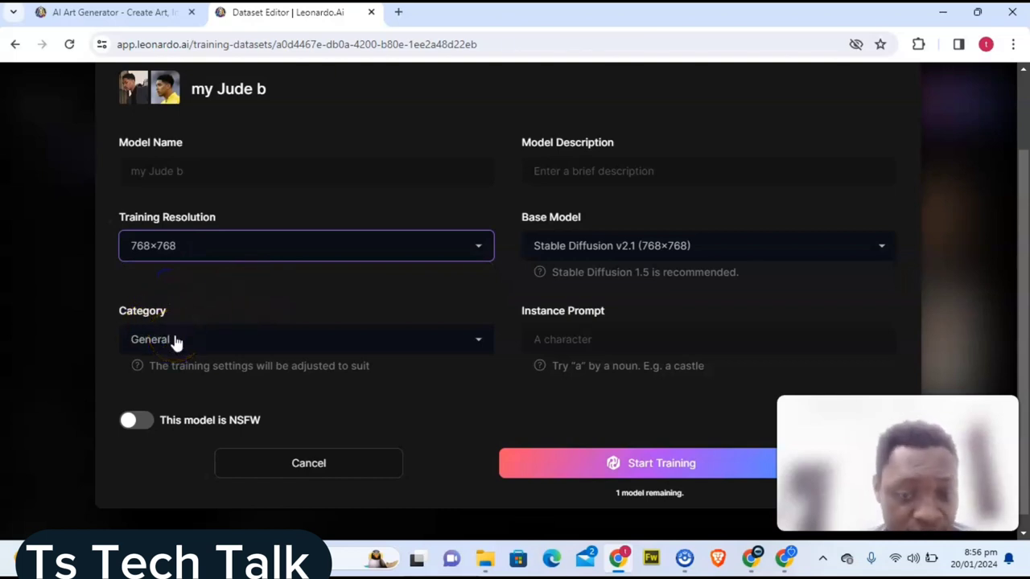
Set category to Characters, enter instance prompt 'jude', and start training
{"action": "left_click", "coordinate": [177, 341]}
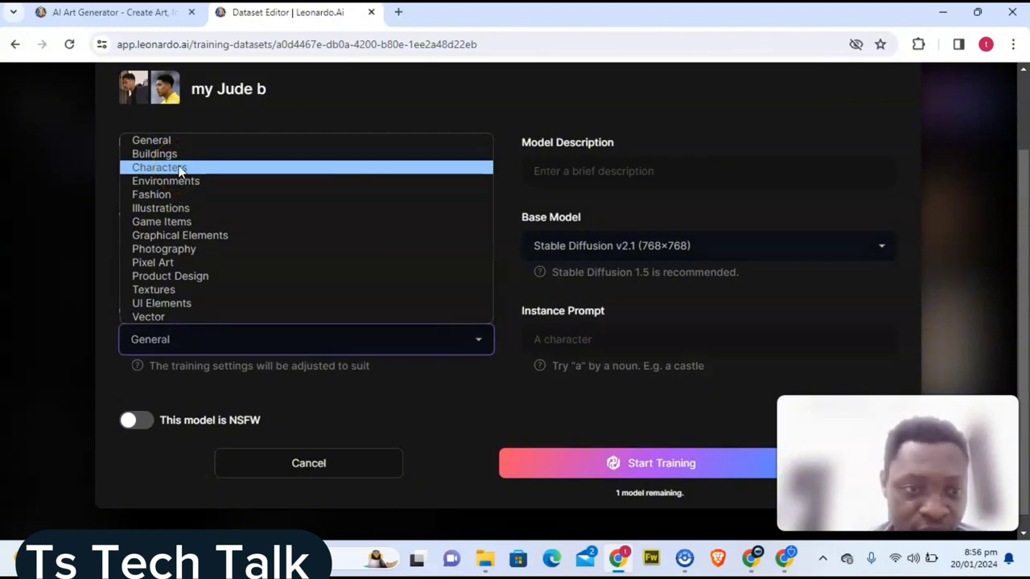
{"action": "left_click", "coordinate": [179, 168]}
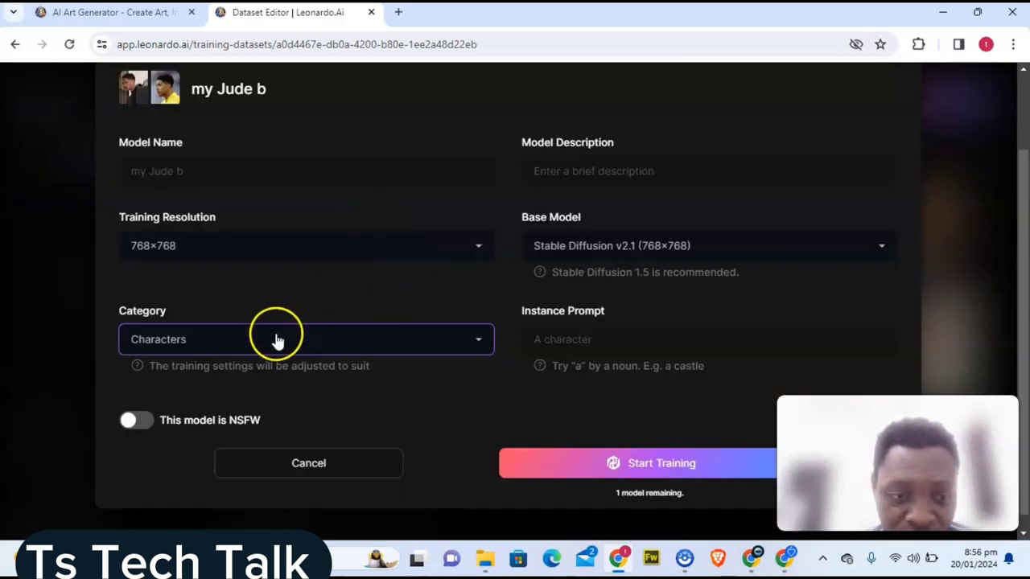
{"action": "left_click", "coordinate": [276, 341]}
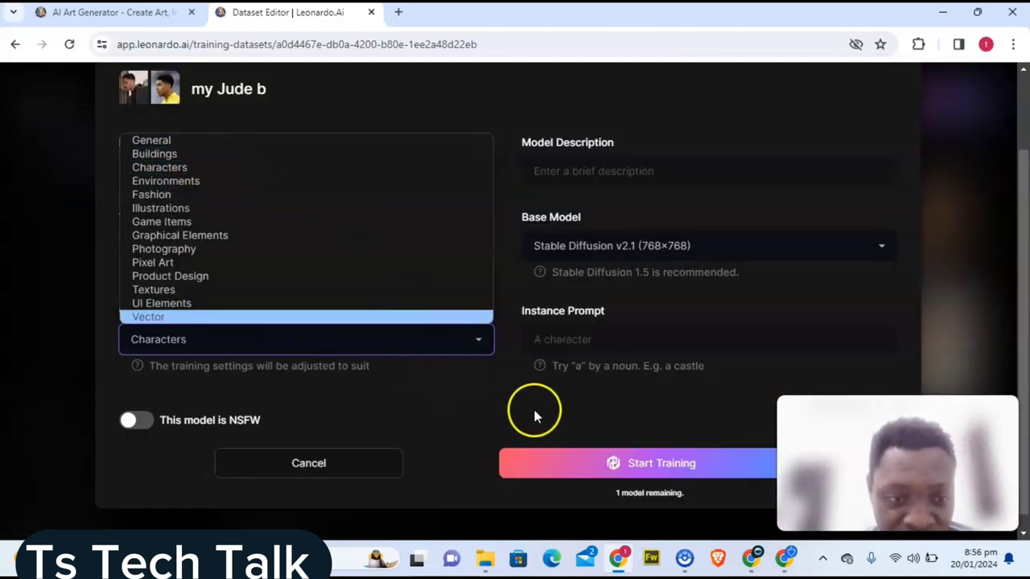
{"action": "left_click", "coordinate": [613, 346]}
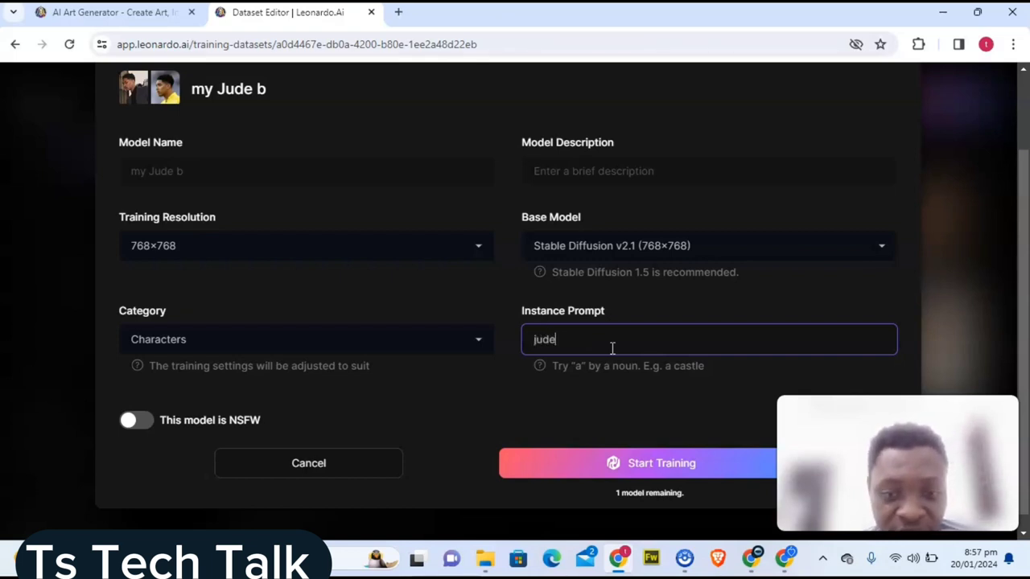
{"action": "left_click", "coordinate": [657, 465]}
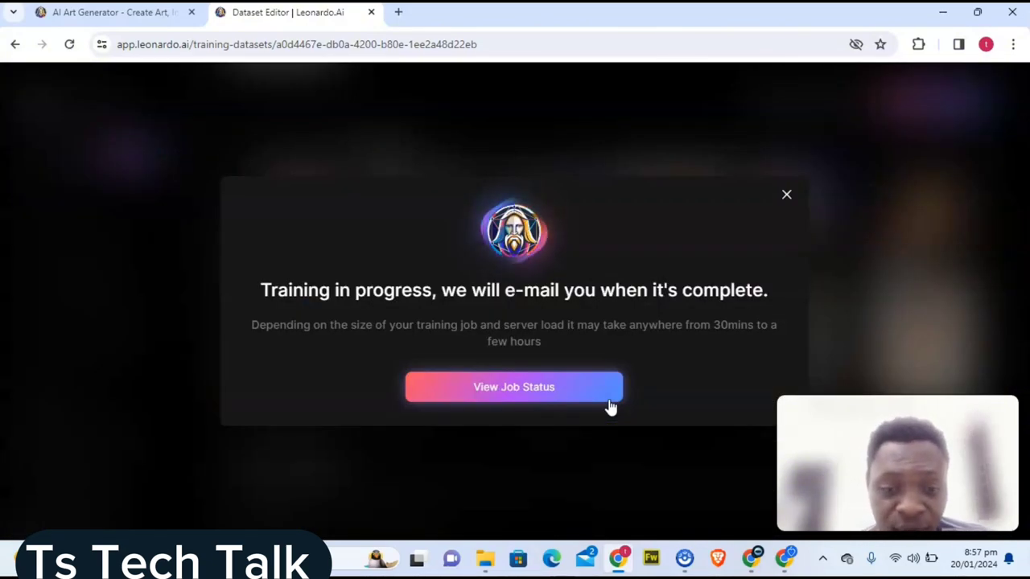
Open Job Status to watch the my Jude b training job go from Processing to Done
{"action": "left_click", "coordinate": [572, 394]}
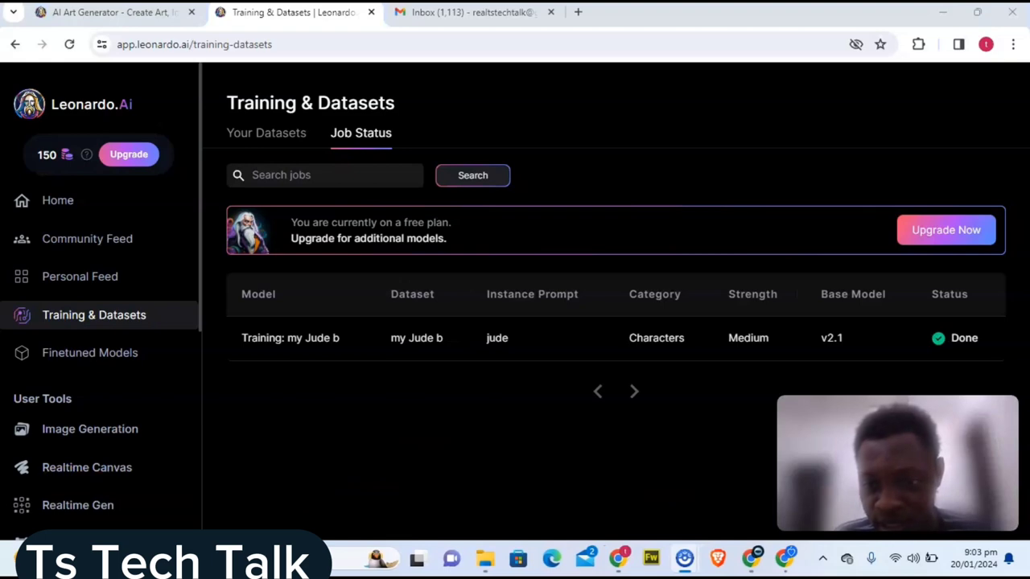
Read the 'Model training complete!' email in Gmail and return to the Leonardo.Ai Job Status tab
{"action": "left_click", "coordinate": [491, 12]}
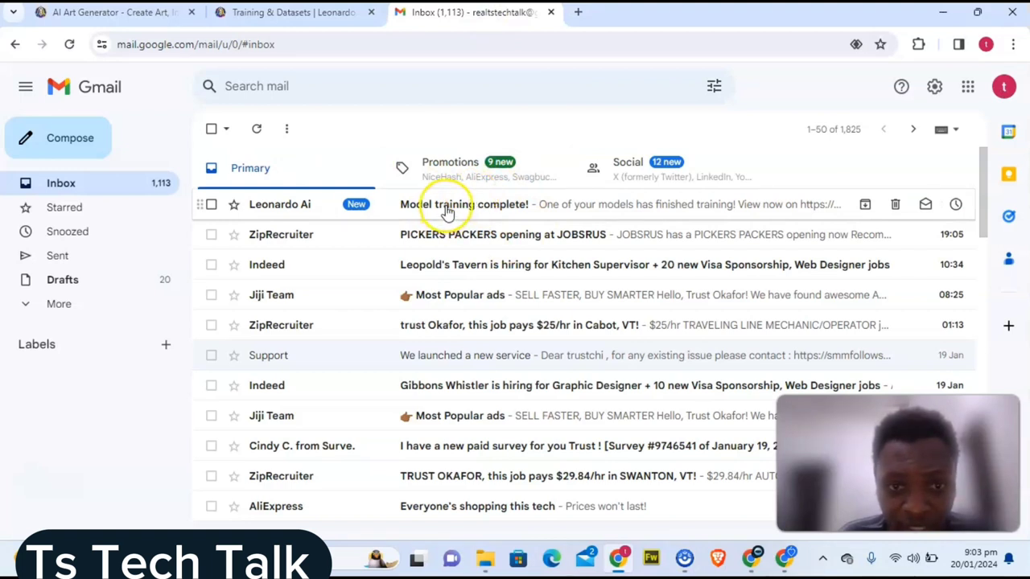
{"action": "left_click", "coordinate": [446, 207]}
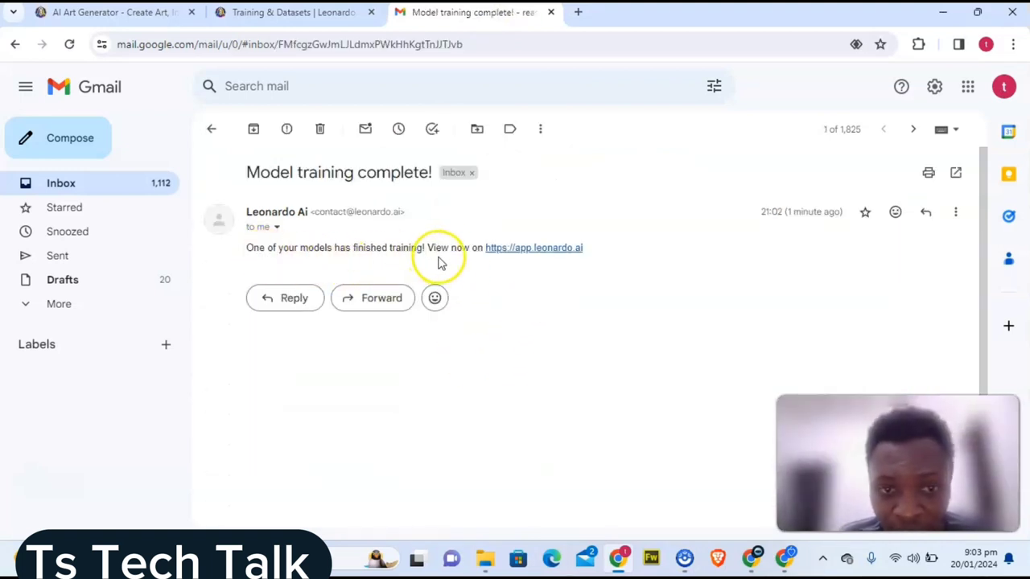
{"action": "left_click", "coordinate": [302, 17]}
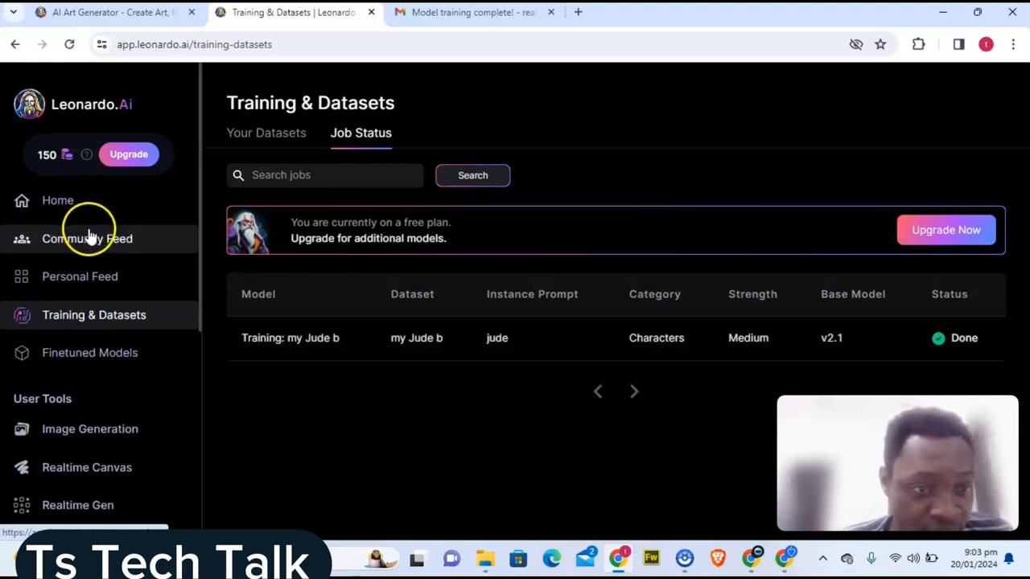
On the AI Image Generation page, enter the prompt 'a man reading, minimalist room' for four images
{"action": "left_click", "coordinate": [76, 435]}
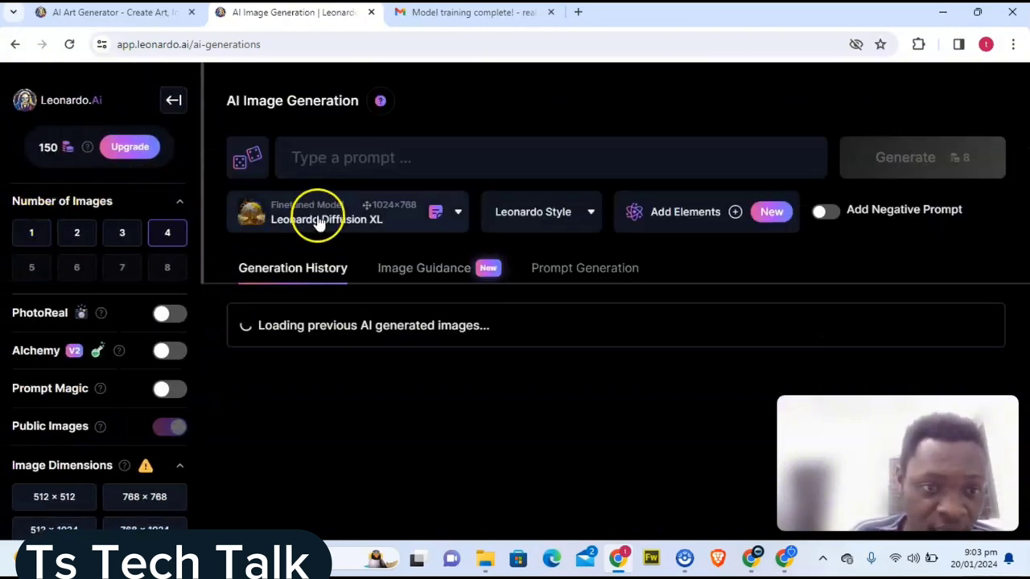
{"action": "left_click", "coordinate": [325, 158]}
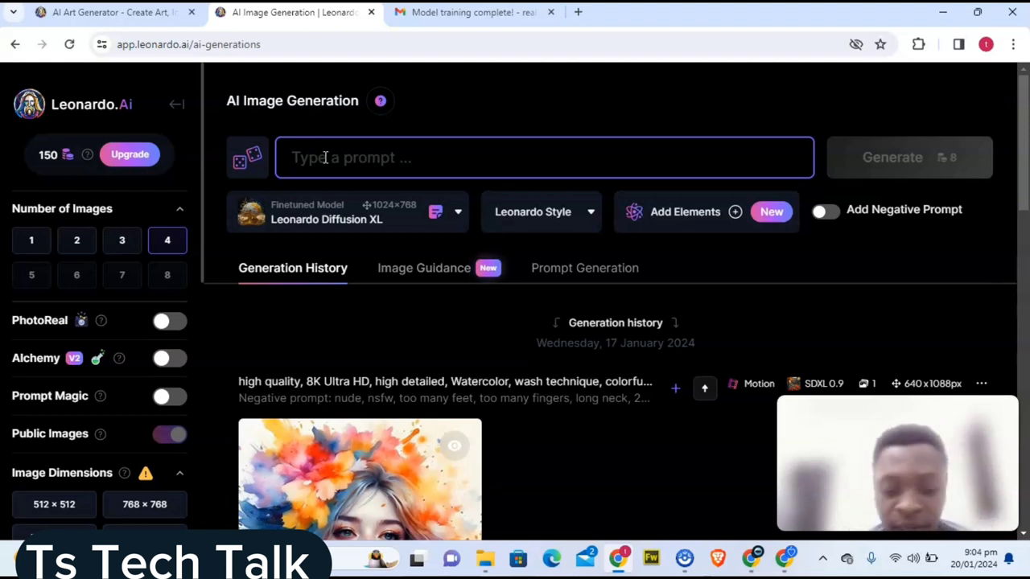
{"action": "type", "text": "a man reading"}
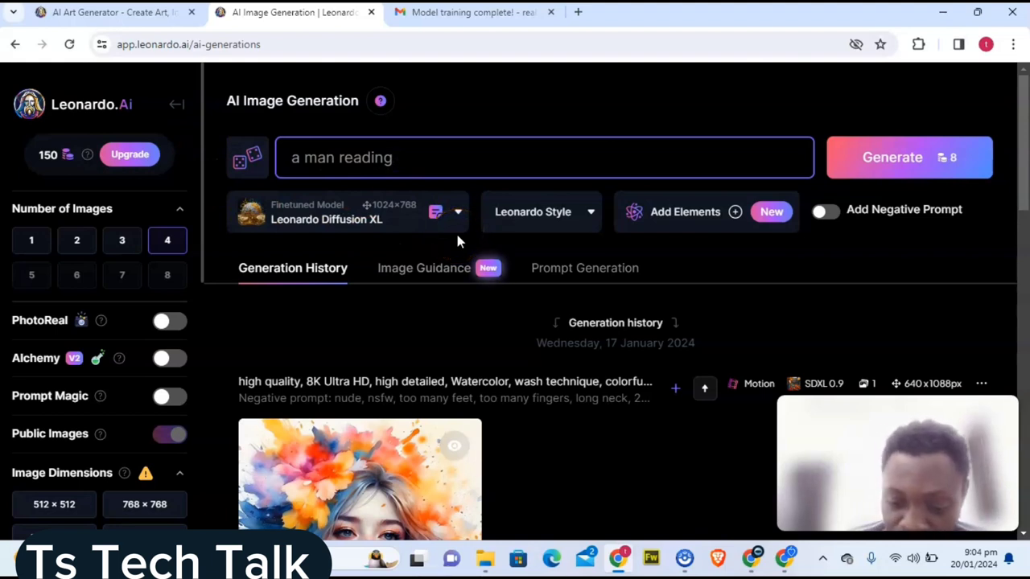
{"action": "type", "text": ", minimalist room"}
{"action": "left_click", "coordinate": [634, 202]}
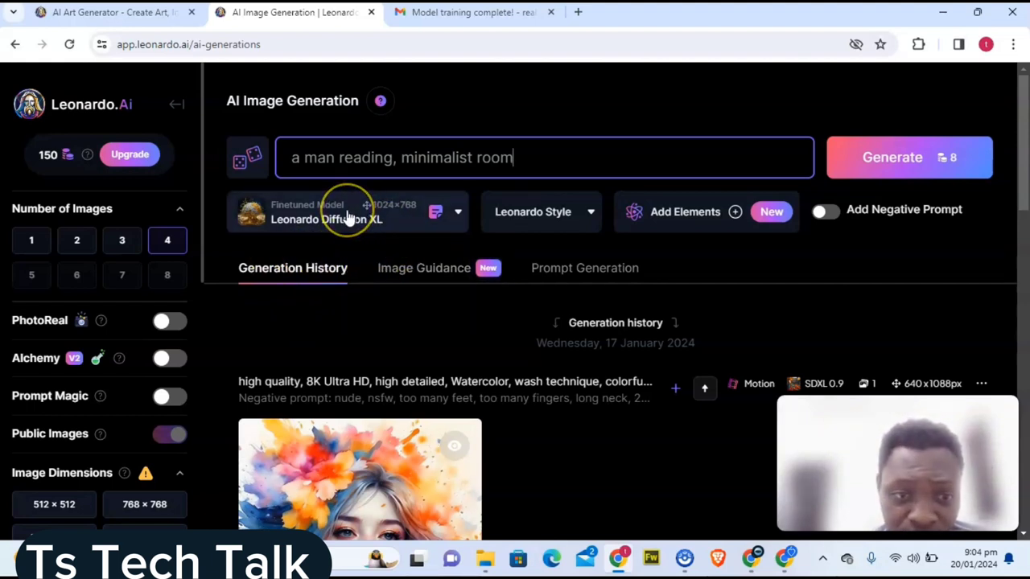
Pick 'my Jude b' from Your Models as the generation model, at 768×768
{"action": "left_click", "coordinate": [414, 219]}
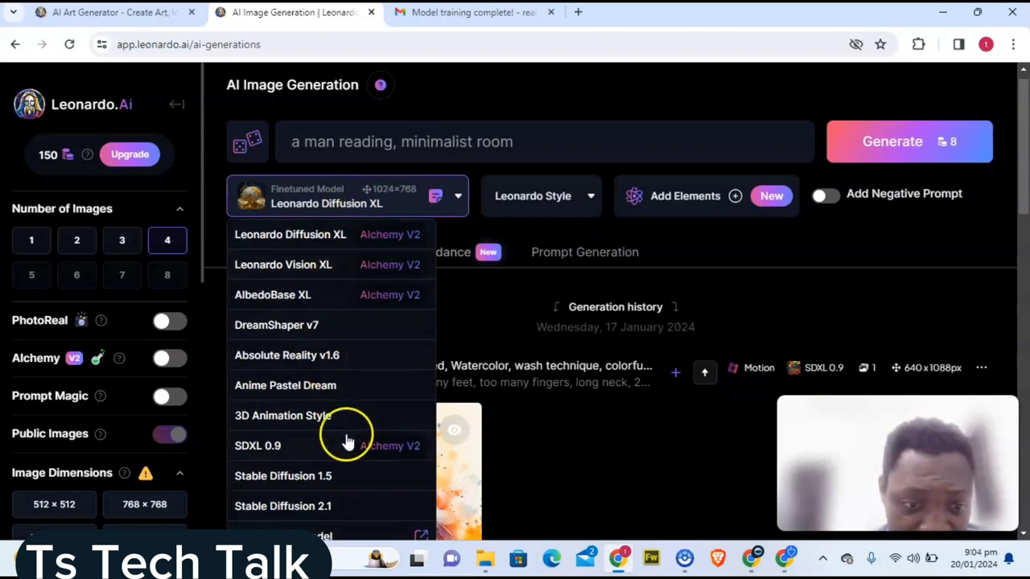
{"action": "scroll", "coordinate": [344, 438], "scroll_direction": "down", "scroll_amount": 2}
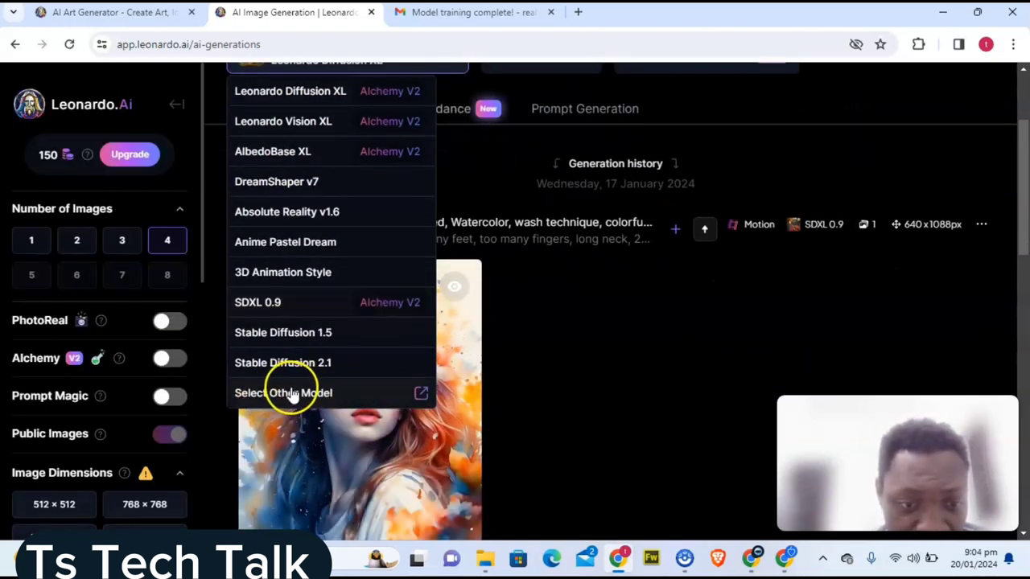
{"action": "left_click", "coordinate": [298, 392]}
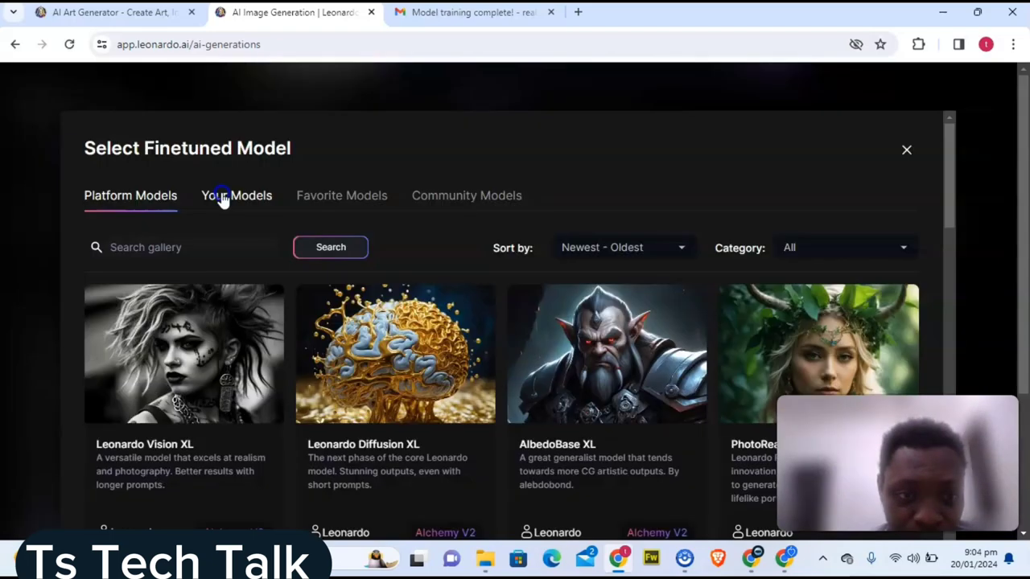
{"action": "left_click", "coordinate": [221, 197]}
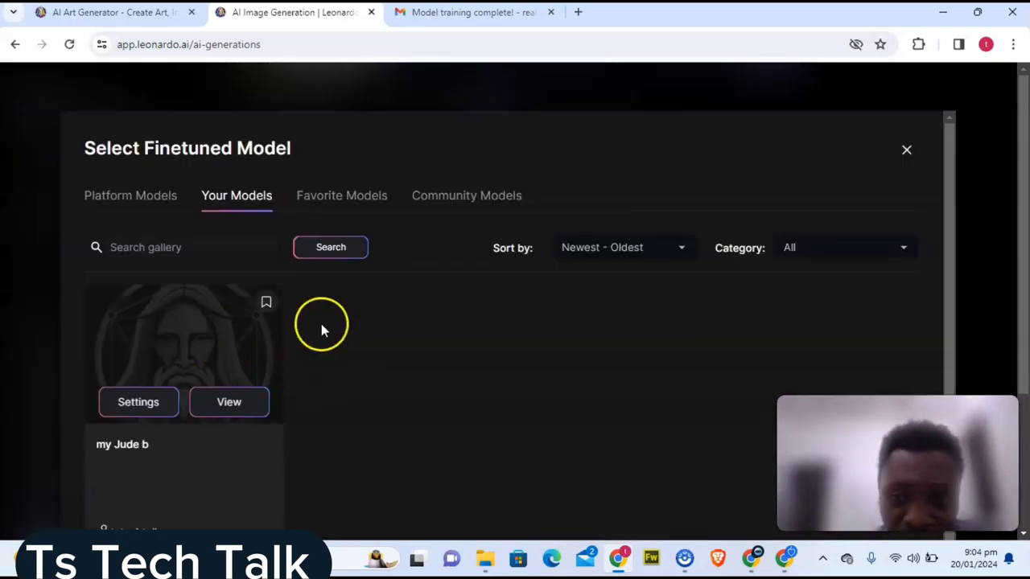
{"action": "left_click", "coordinate": [225, 405]}
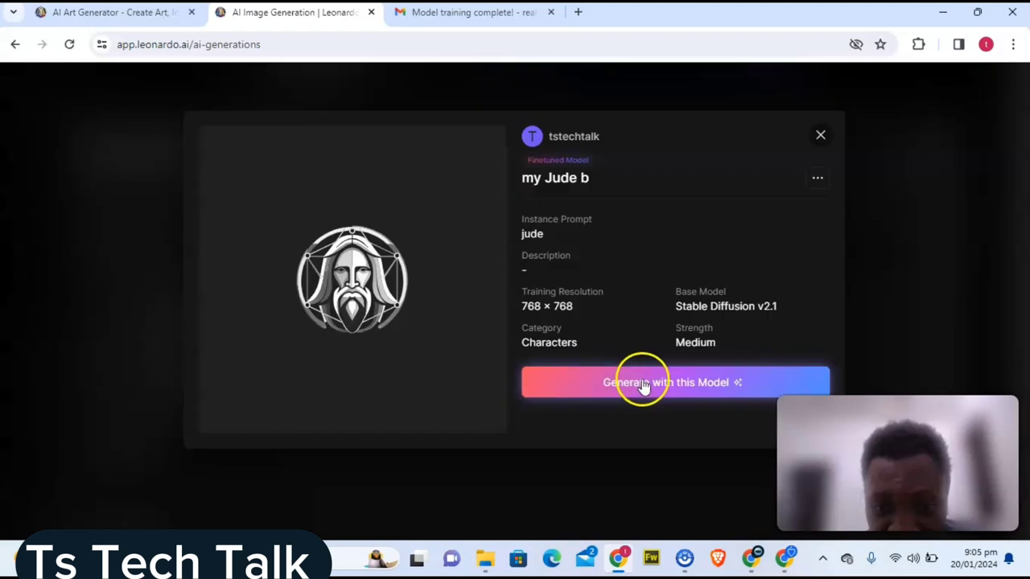
{"action": "left_click", "coordinate": [664, 391]}
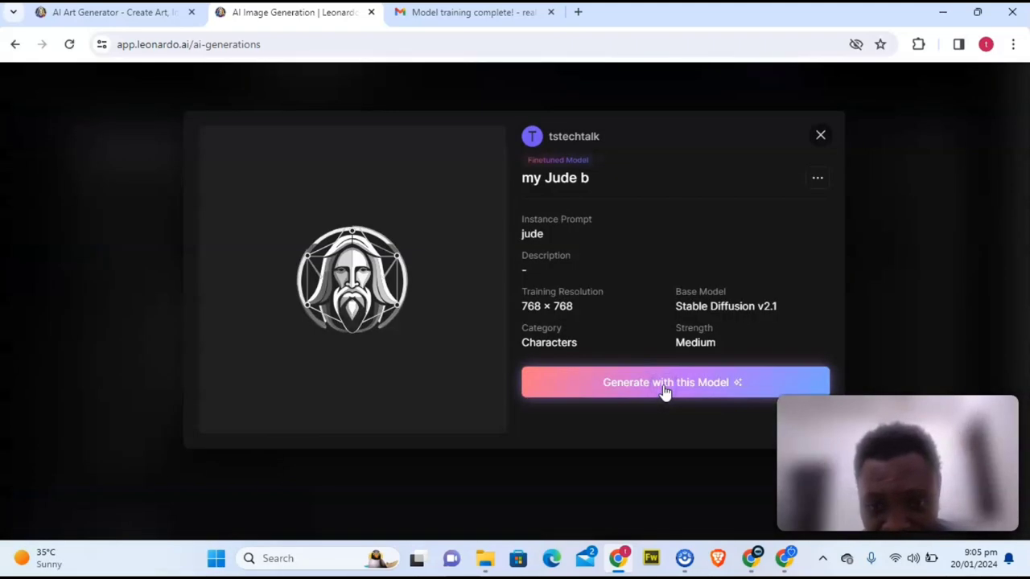
{"action": "scroll", "coordinate": [653, 245], "scroll_direction": "up", "scroll_amount": 1}
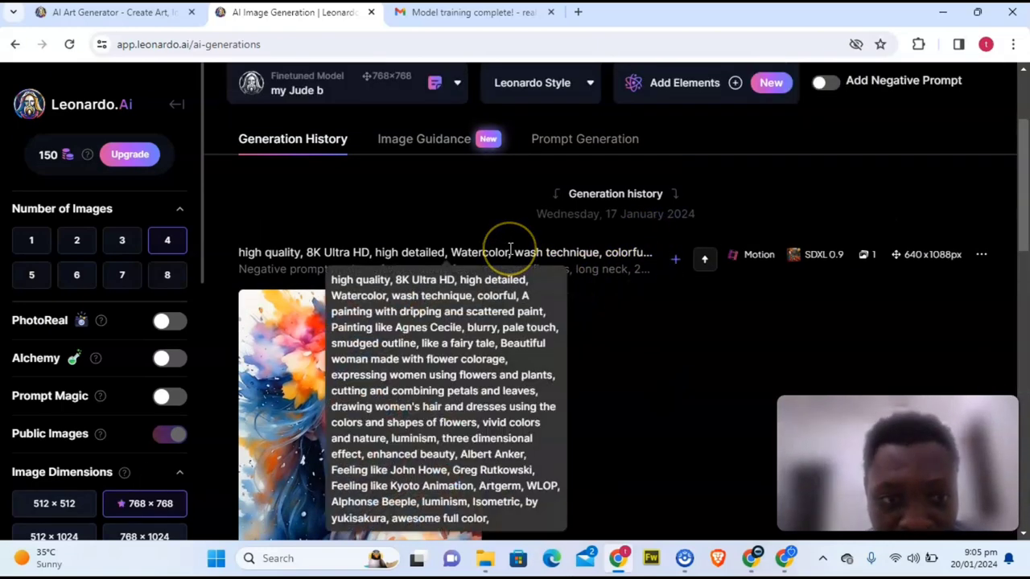
{"action": "scroll", "coordinate": [509, 249], "scroll_direction": "up", "scroll_amount": 2}
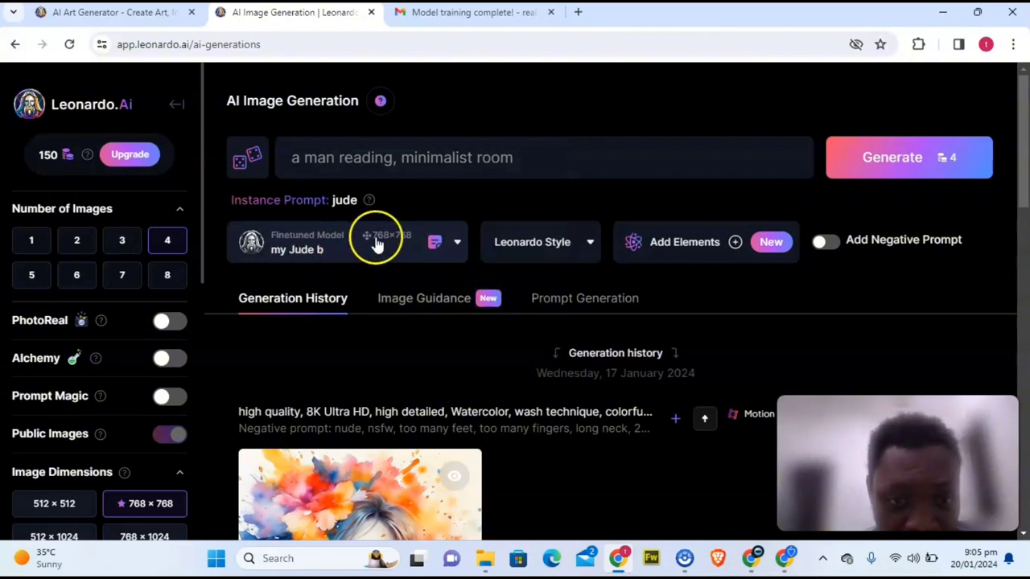
{"action": "left_click", "coordinate": [570, 250]}
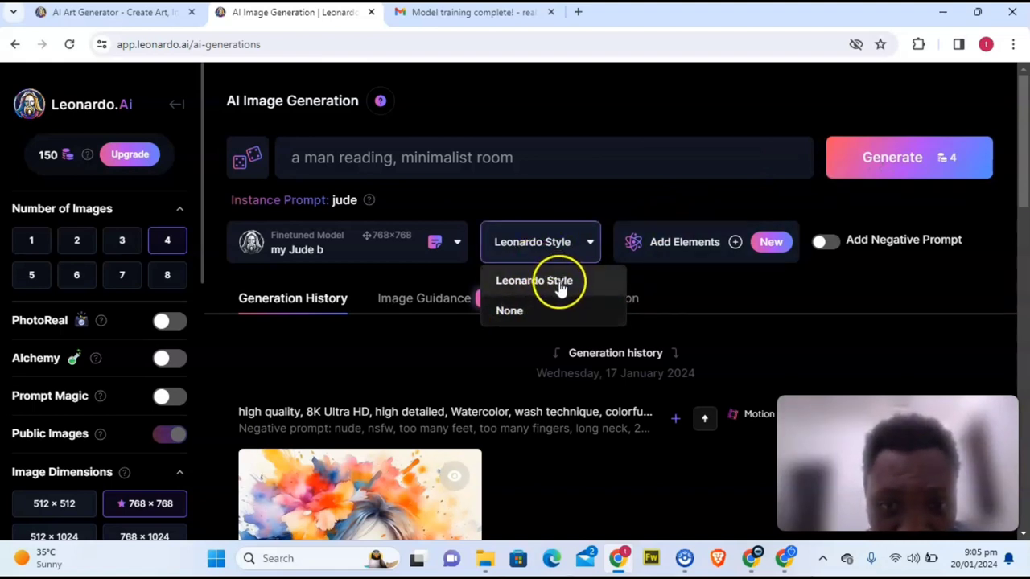
{"action": "left_click", "coordinate": [624, 208]}
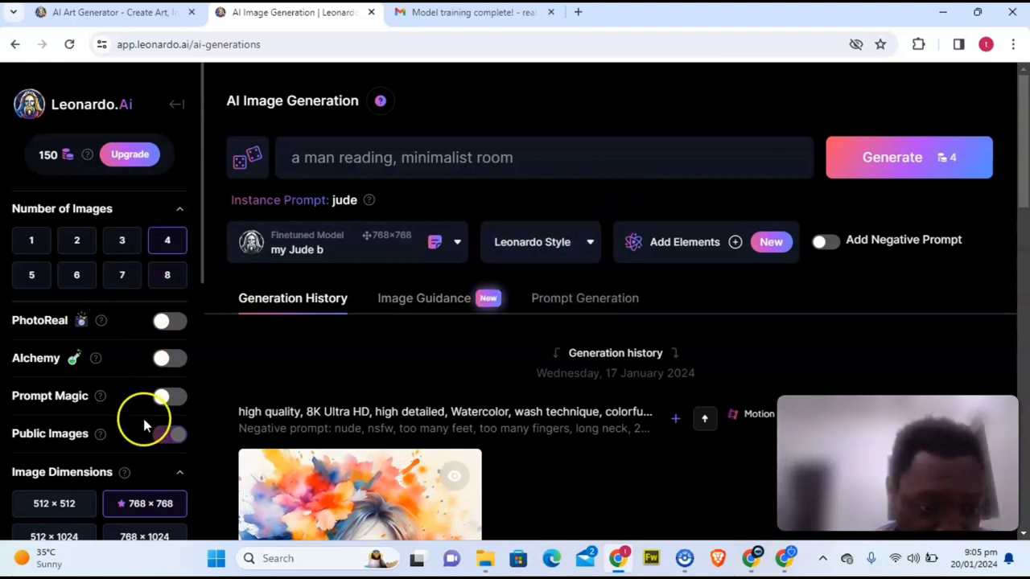
{"action": "scroll", "coordinate": [120, 408], "scroll_direction": "down", "scroll_amount": 5}
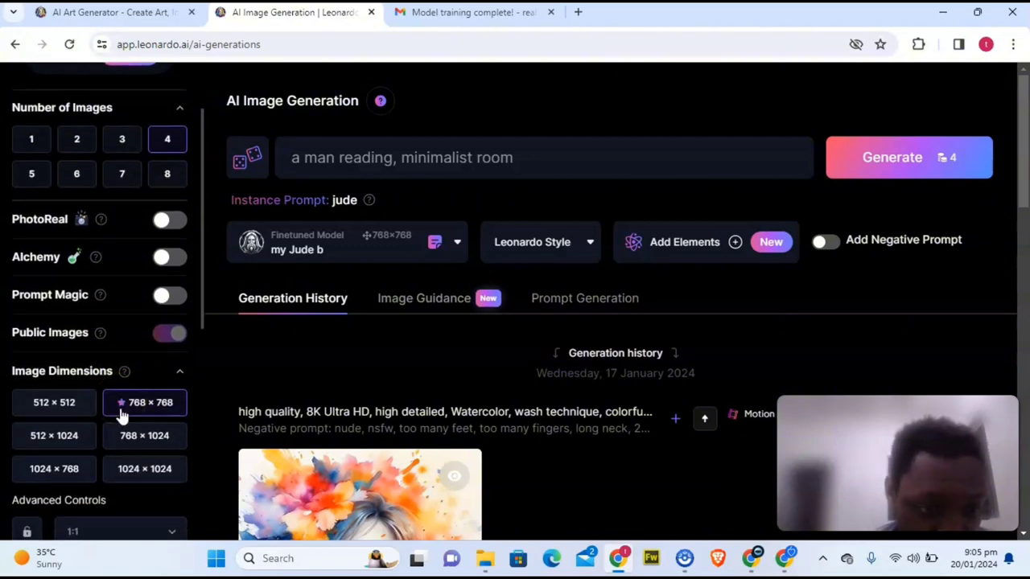
{"action": "scroll", "coordinate": [147, 322], "scroll_direction": "down", "scroll_amount": 2}
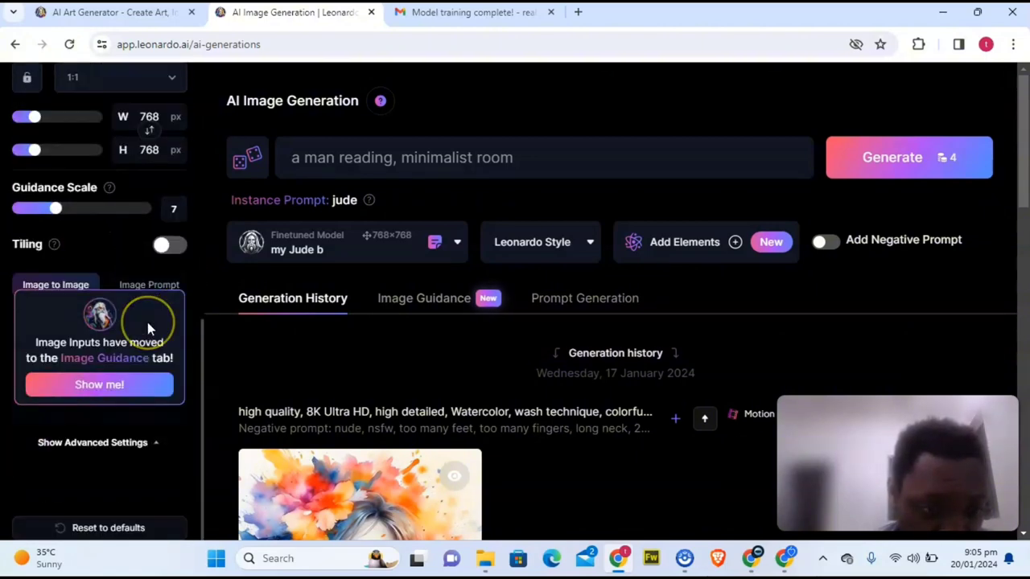
{"action": "scroll", "coordinate": [147, 322], "scroll_direction": "up", "scroll_amount": 7}
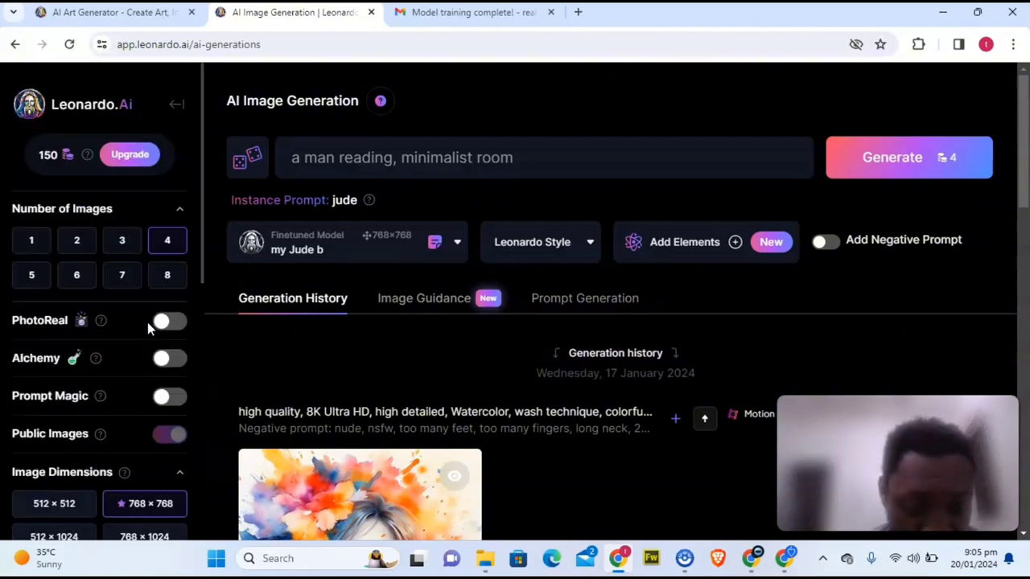
Generate four 768×768 my Jude b images of 'a man reading, minimalist room', spending 4 tokens
{"action": "left_click", "coordinate": [913, 161]}
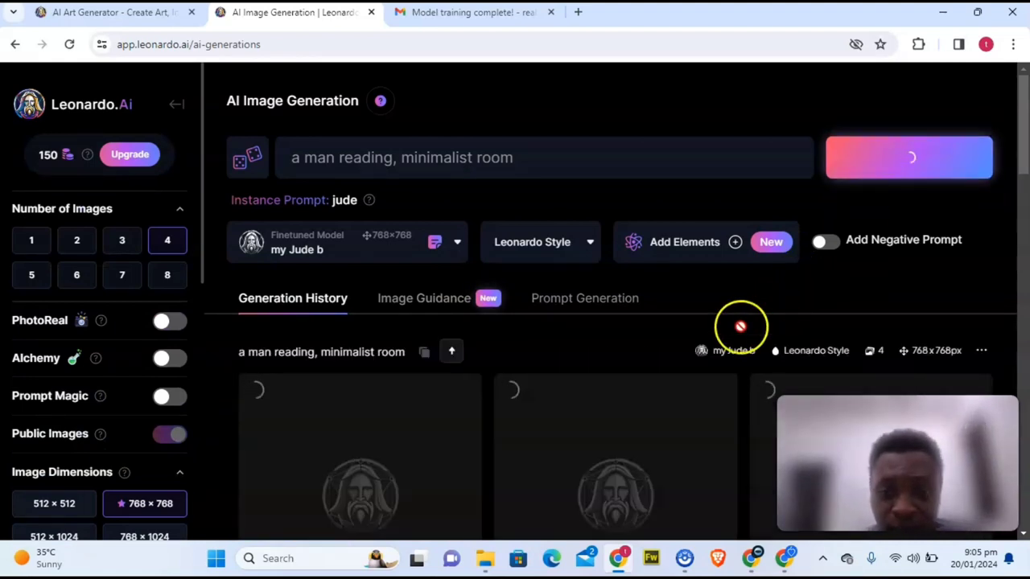
{"action": "scroll", "coordinate": [690, 342], "scroll_direction": "down", "scroll_amount": 2}
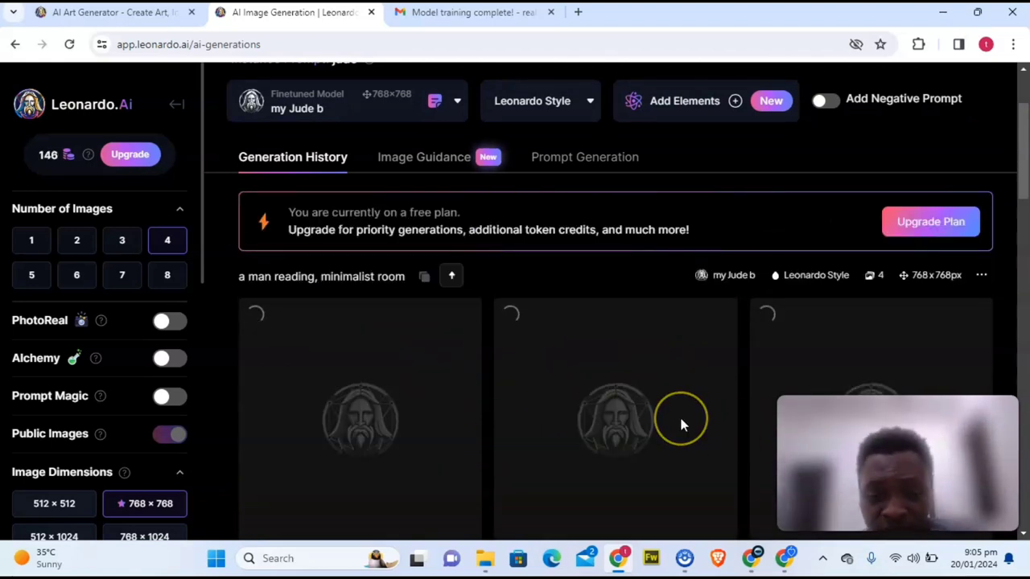
{"action": "scroll", "coordinate": [679, 424], "scroll_direction": "down", "scroll_amount": 1}
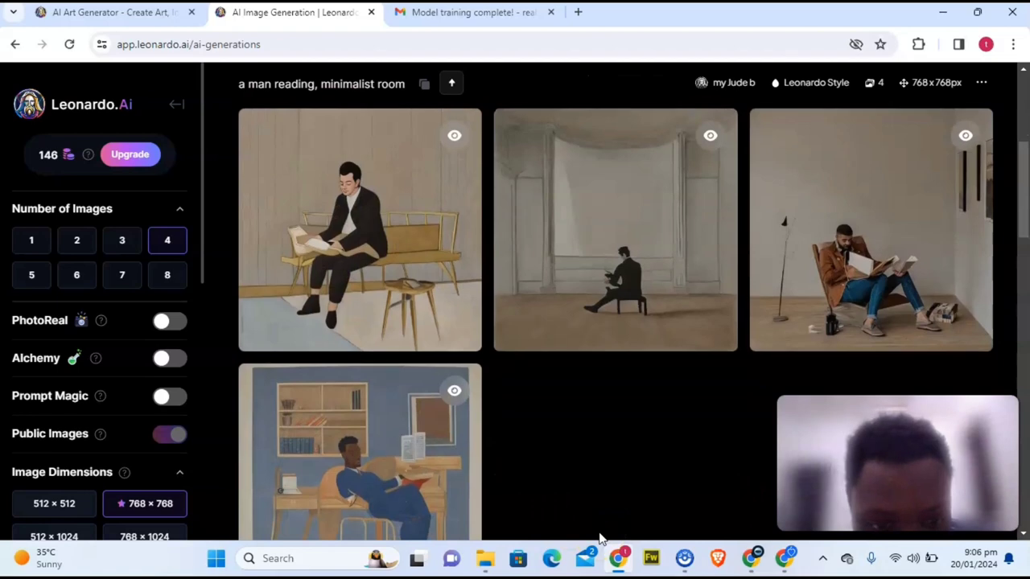
{"action": "scroll", "coordinate": [599, 535], "scroll_direction": "down", "scroll_amount": 1}
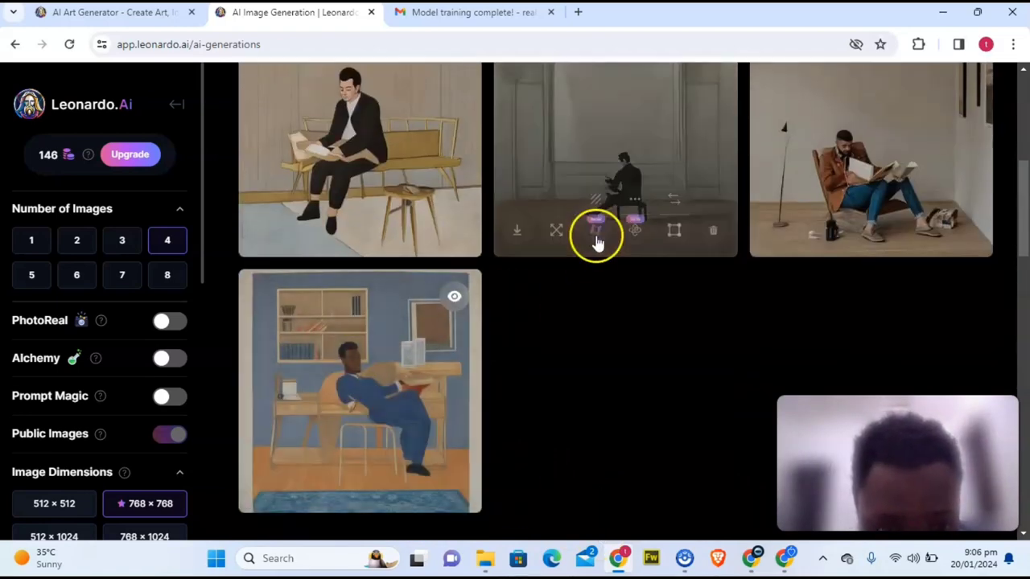
{"action": "scroll", "coordinate": [714, 368], "scroll_direction": "up", "scroll_amount": 1}
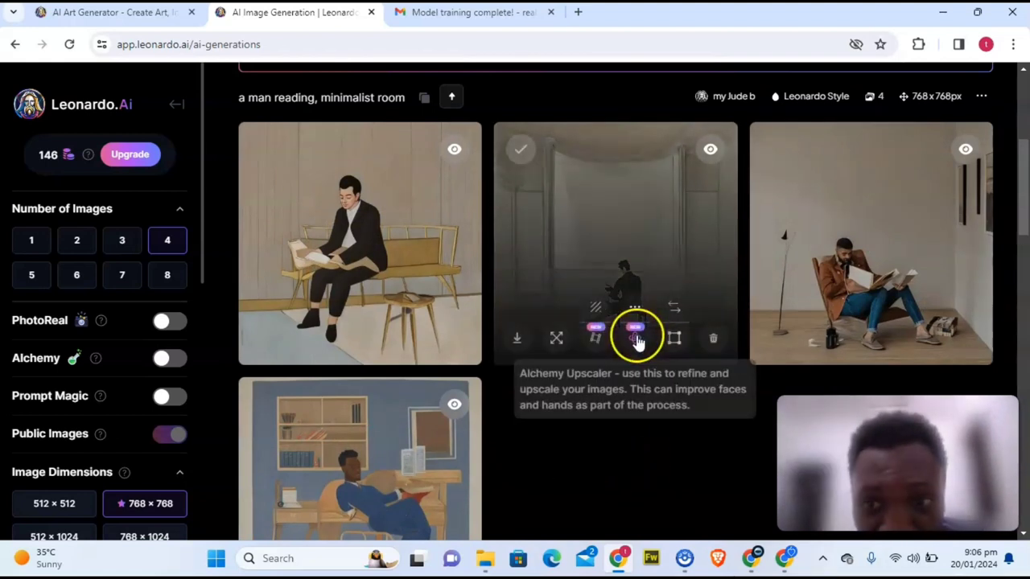
{"action": "scroll", "coordinate": [605, 215], "scroll_direction": "up", "scroll_amount": 1}
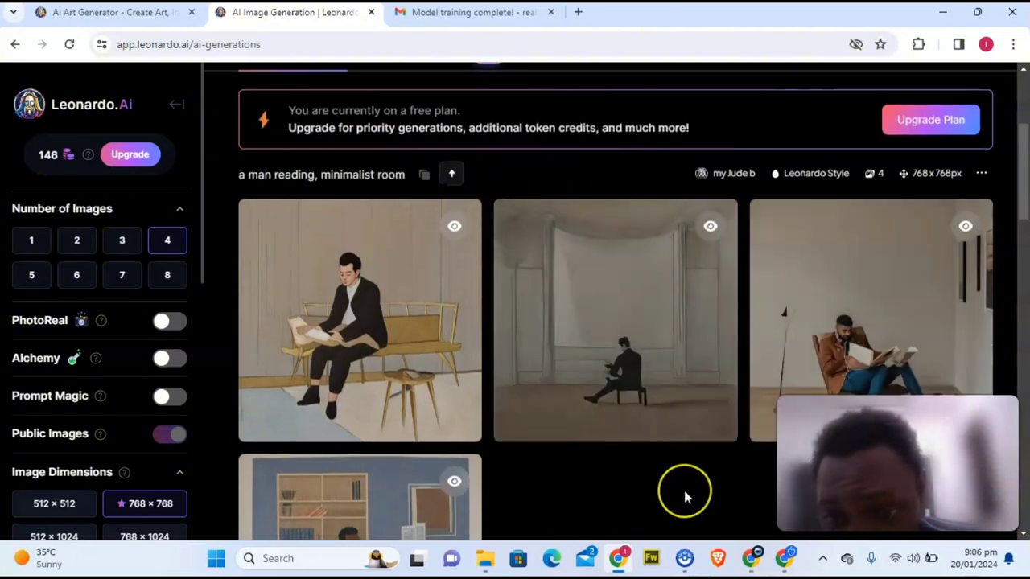
{"action": "scroll", "coordinate": [684, 491], "scroll_direction": "down", "scroll_amount": 1}
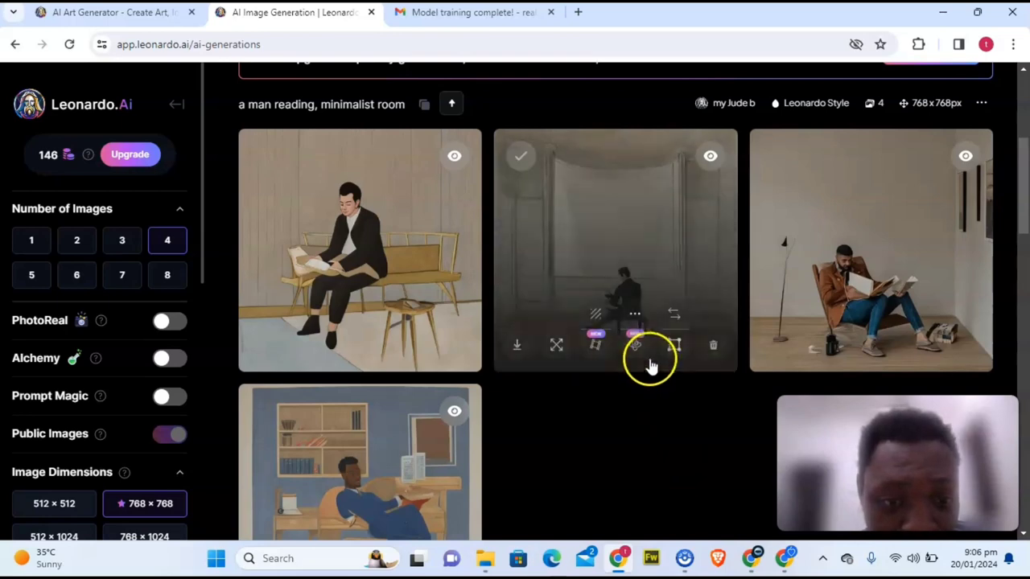
{"action": "scroll", "coordinate": [650, 366], "scroll_direction": "up", "scroll_amount": 2}
{"action": "scroll", "coordinate": [649, 369], "scroll_direction": "up", "scroll_amount": 2}
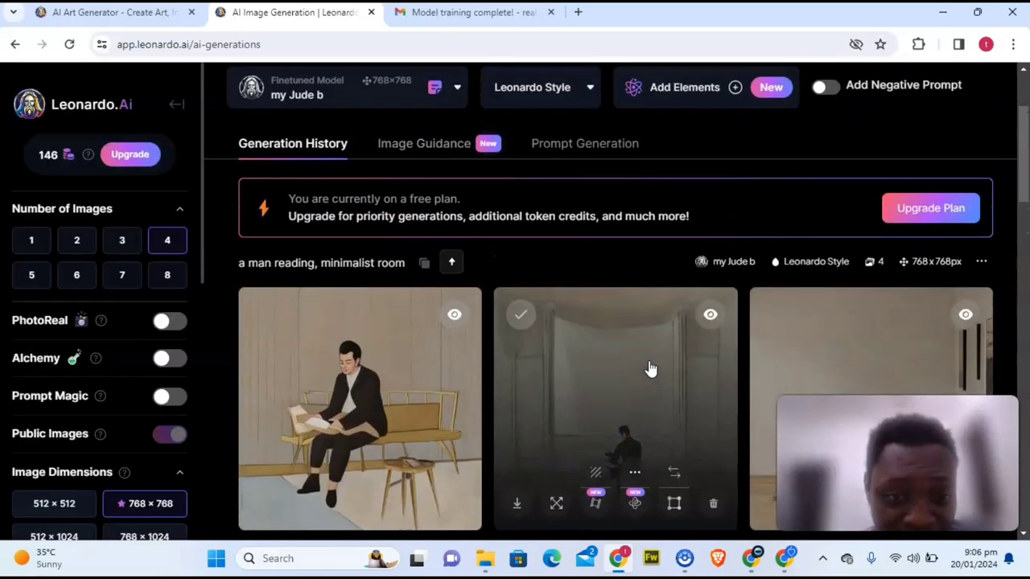
{"action": "scroll", "coordinate": [649, 369], "scroll_direction": "up", "scroll_amount": 1}
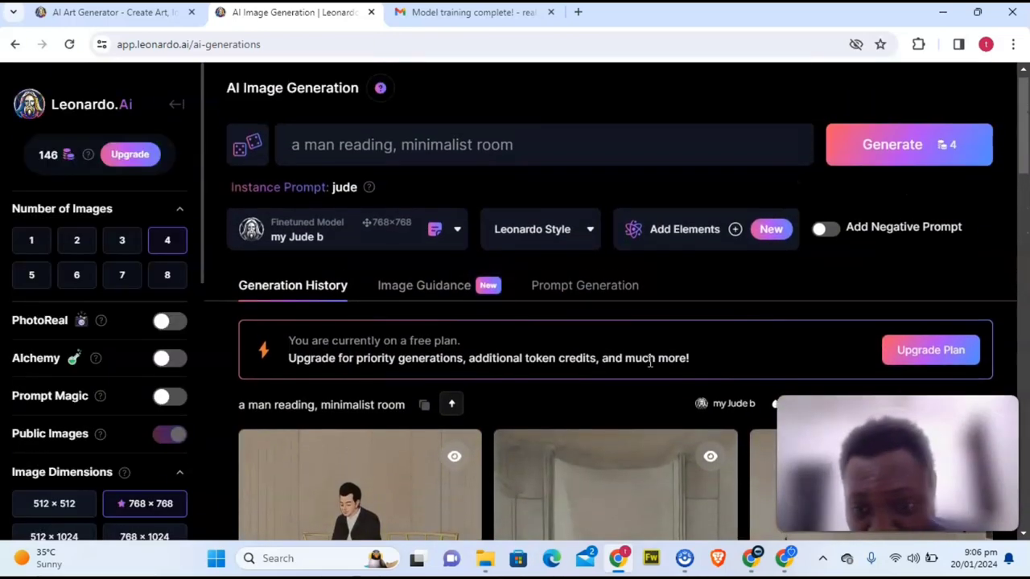